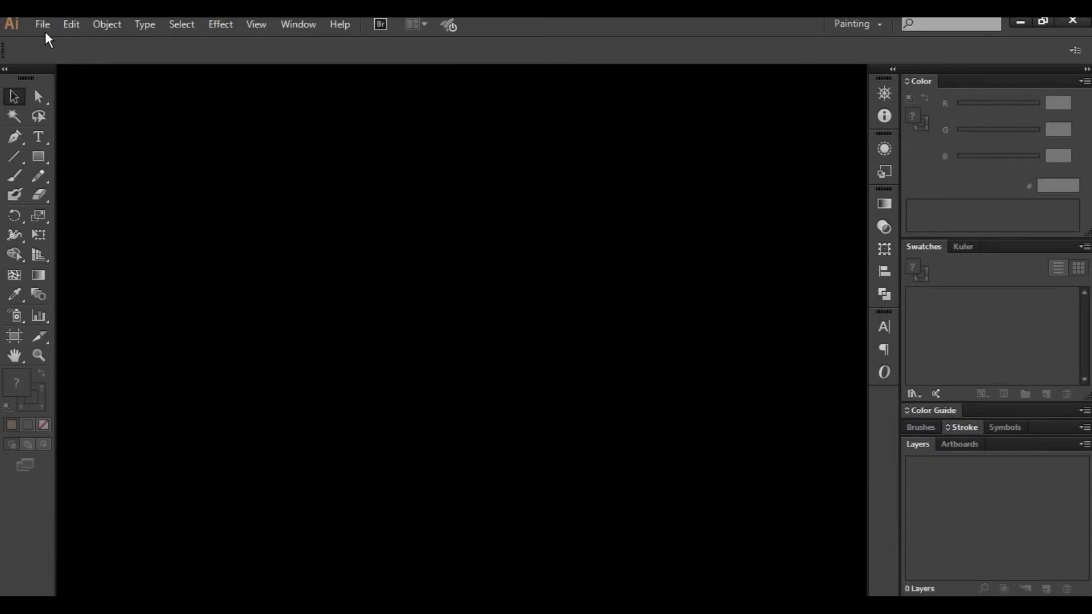
Step: Create a new blank Letter-size RGB document and zoom in so the artboard fills the window
left_click(45, 33)
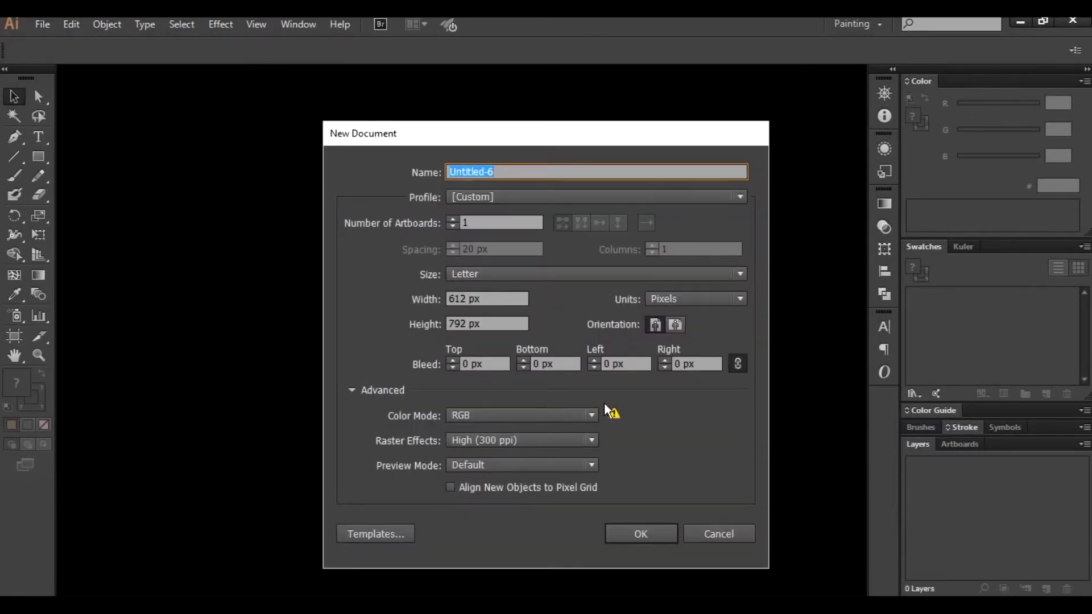
left_click(648, 533)
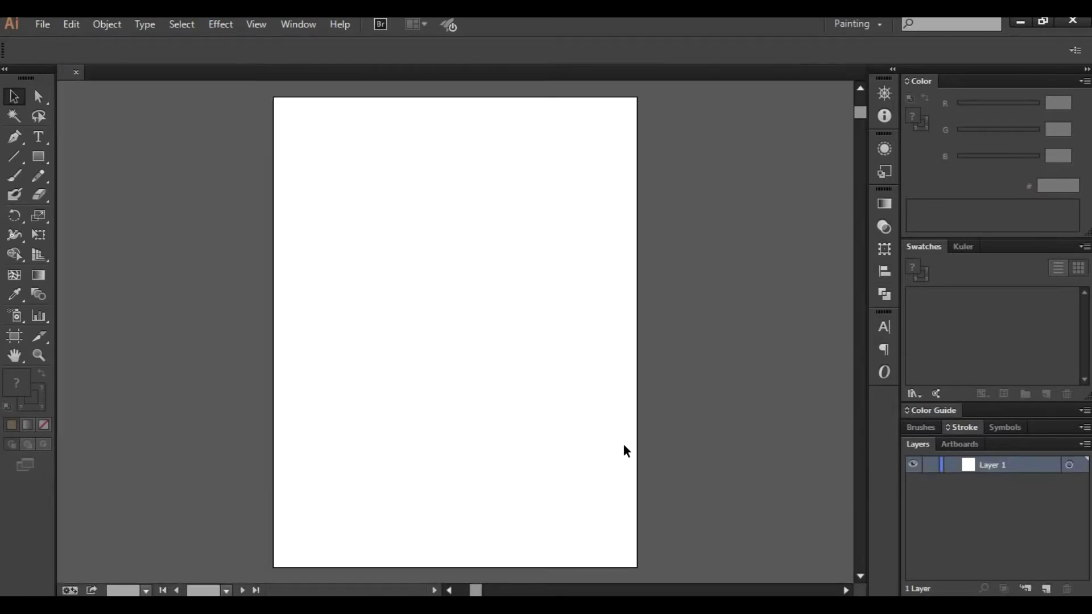
key("ctrl+plus")
key("ctrl+plus")
Step: Set the stroke to None and the fill to red BE1E2D
left_click(39, 404)
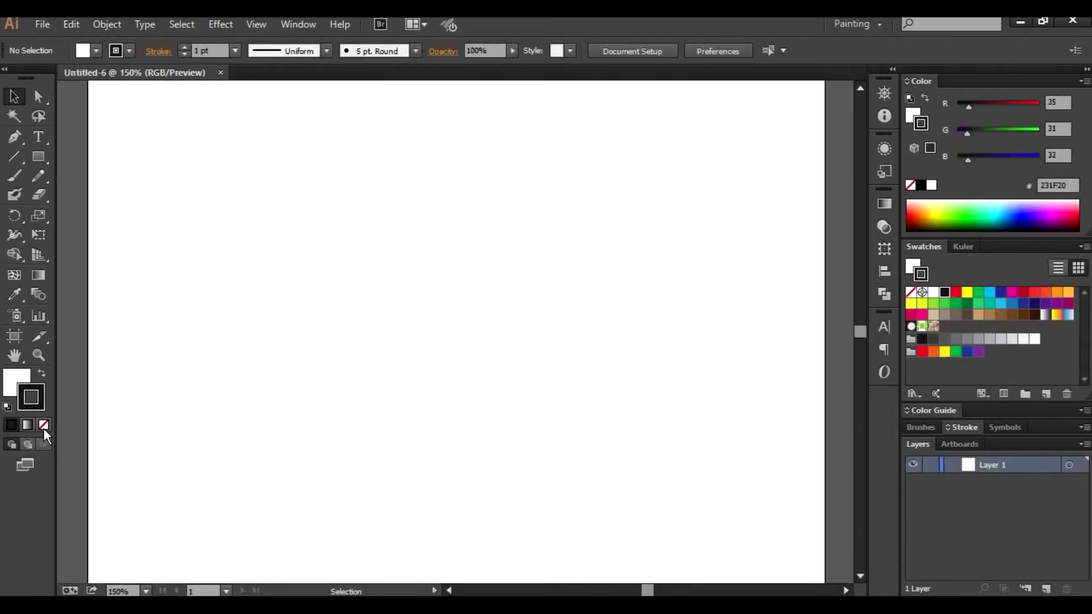
left_click(43, 425)
left_click(19, 374)
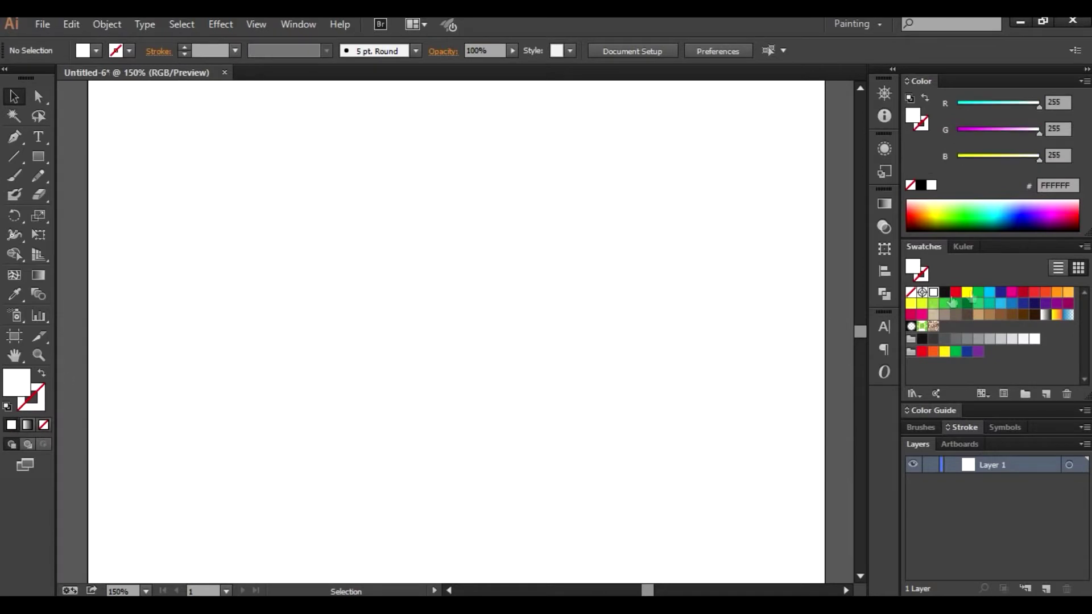
left_click(1023, 294)
Step: Draw a 10-point red star in the middle of the page and shrink it slightly
left_click_drag(47, 156, 117, 232)
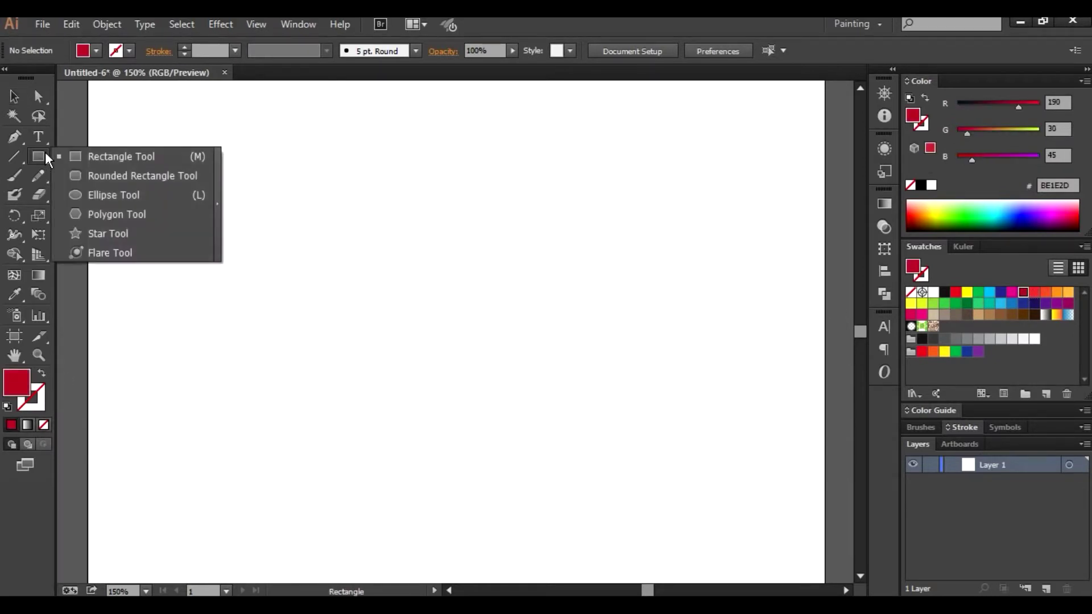
left_click(486, 357)
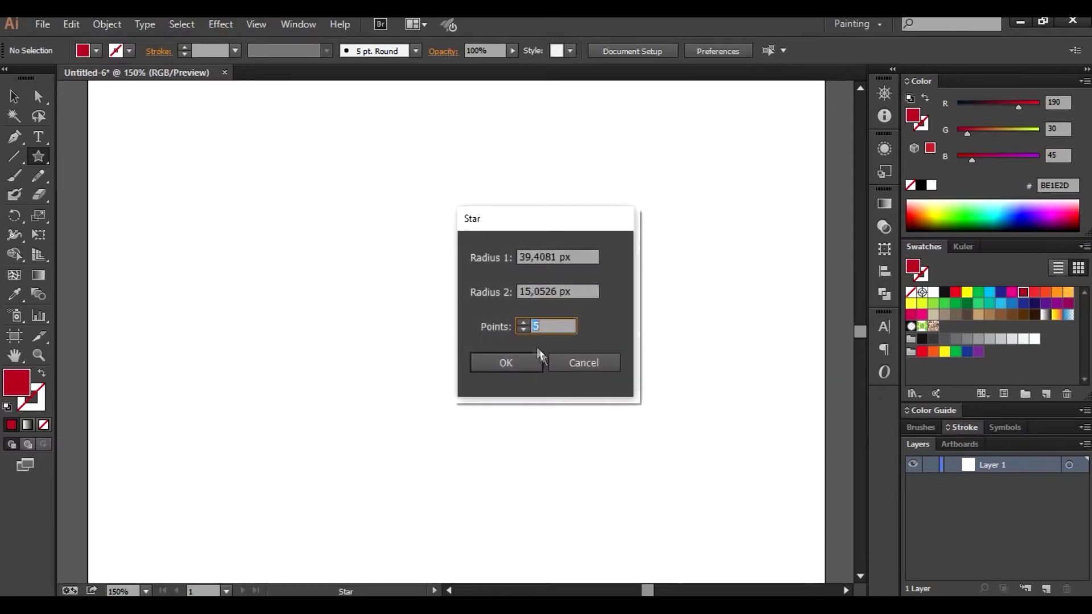
double_click(526, 322)
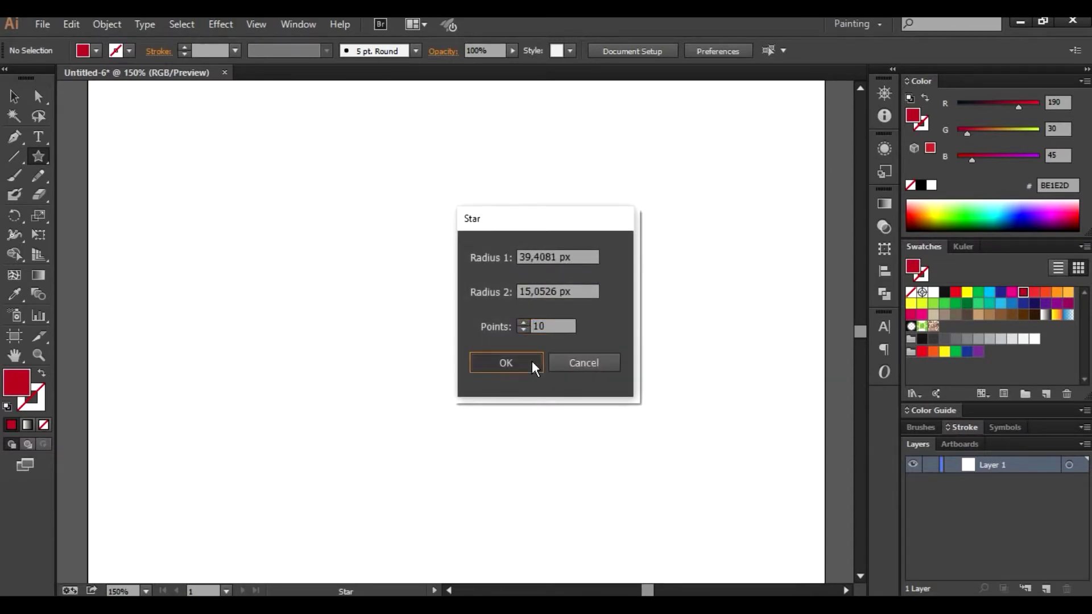
left_click(531, 362)
key("Delete")
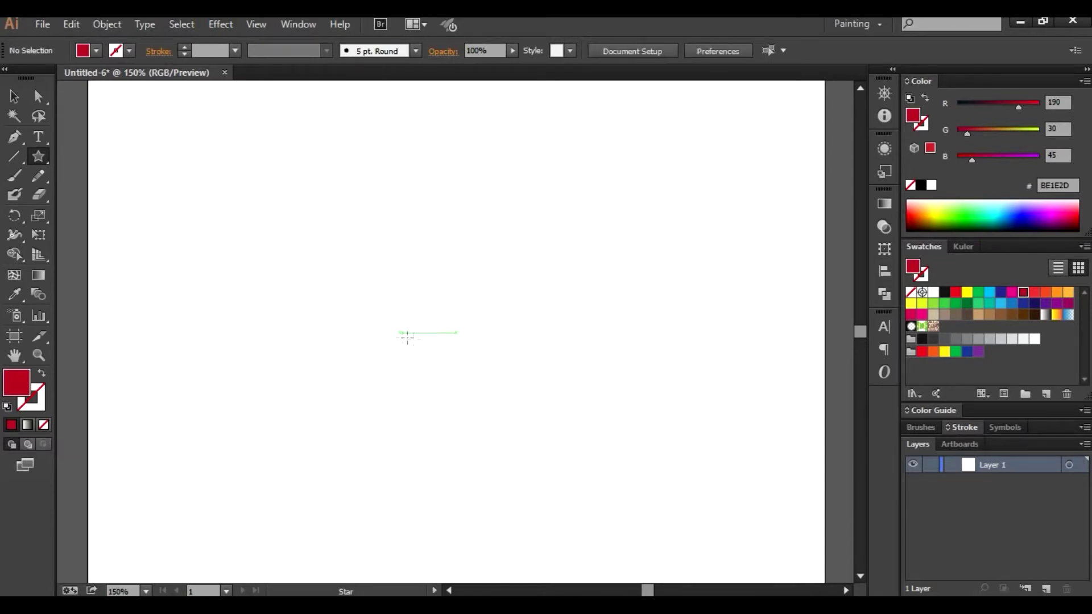
left_click_drag(450, 321, 539, 401)
key("v")
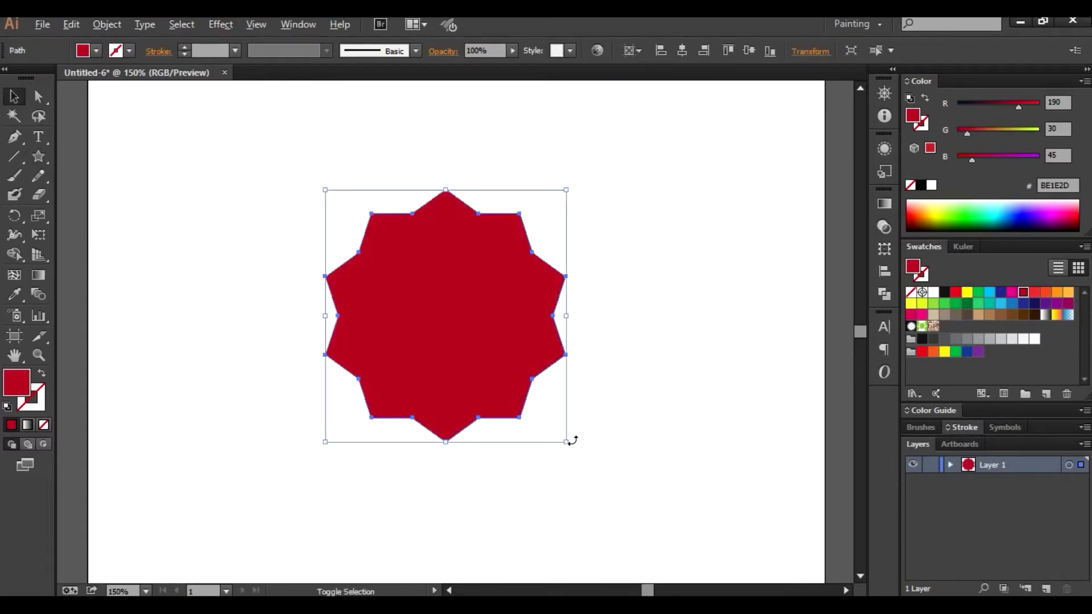
left_click_drag(567, 442, 488, 371)
Step: Align the star to the centre of the artboard
left_click(682, 50)
left_click(749, 50)
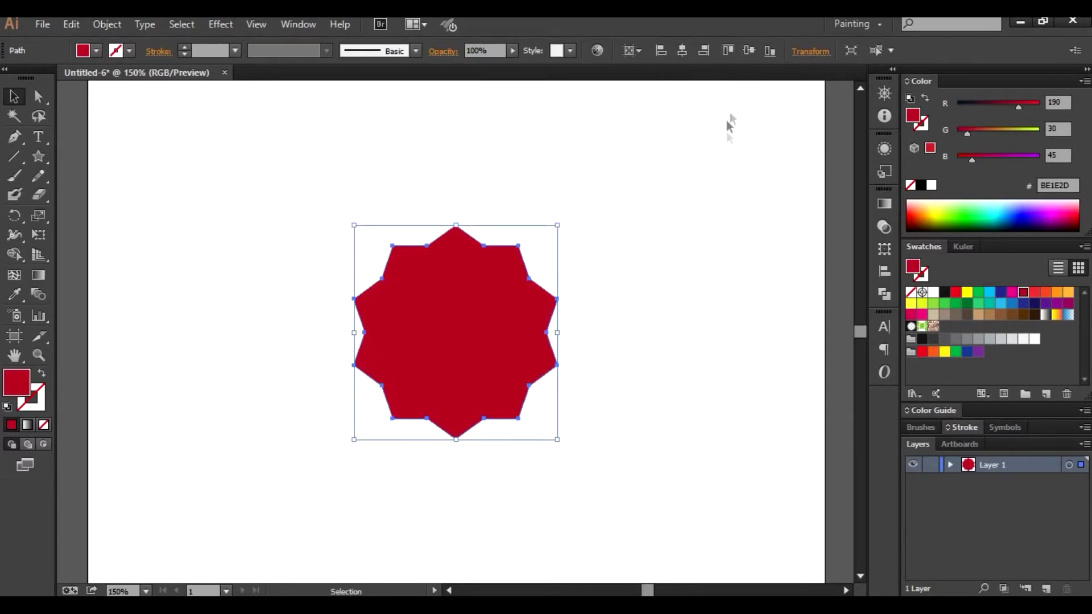
left_click(711, 193)
left_click_drag(647, 291, 637, 255)
left_click(500, 299)
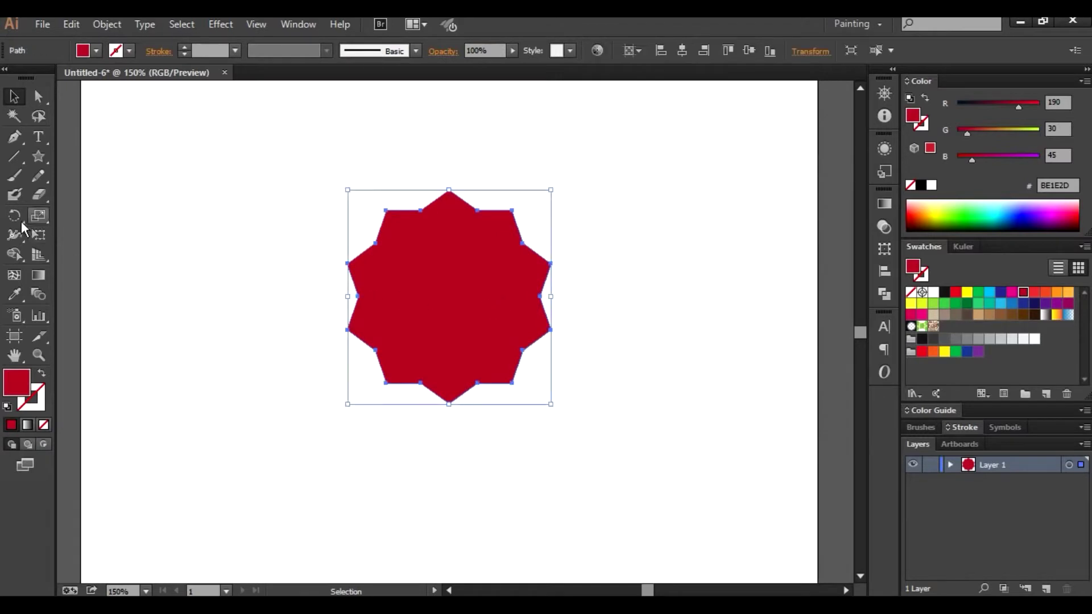
Step: Perspective-distort the star so the top narrows and the bottom flares wider
left_click(40, 234)
left_click(109, 253)
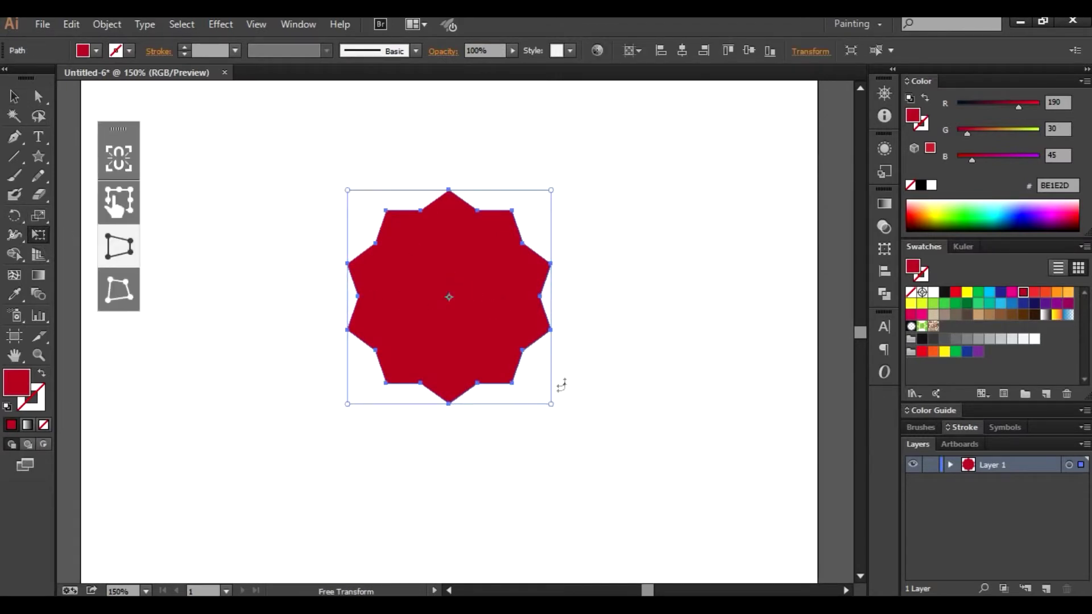
mouse_move(552, 403)
left_mouse_down()
mouse_move(546, 378)
mouse_move(563, 434)
mouse_move(551, 410)
left_mouse_up()
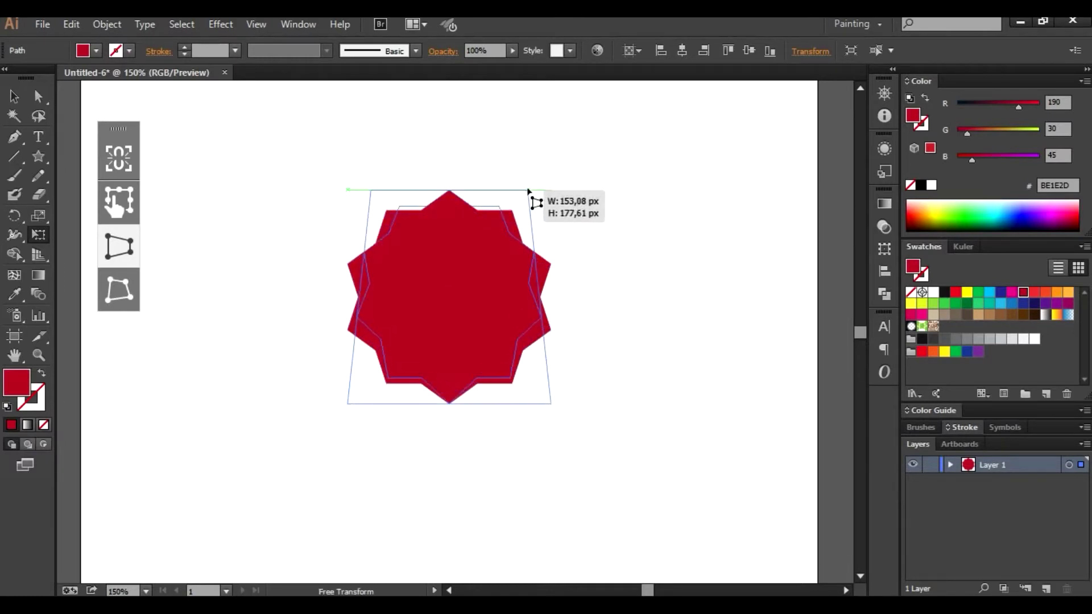
left_click_drag(550, 190, 556, 227)
left_click_drag(551, 385, 603, 389)
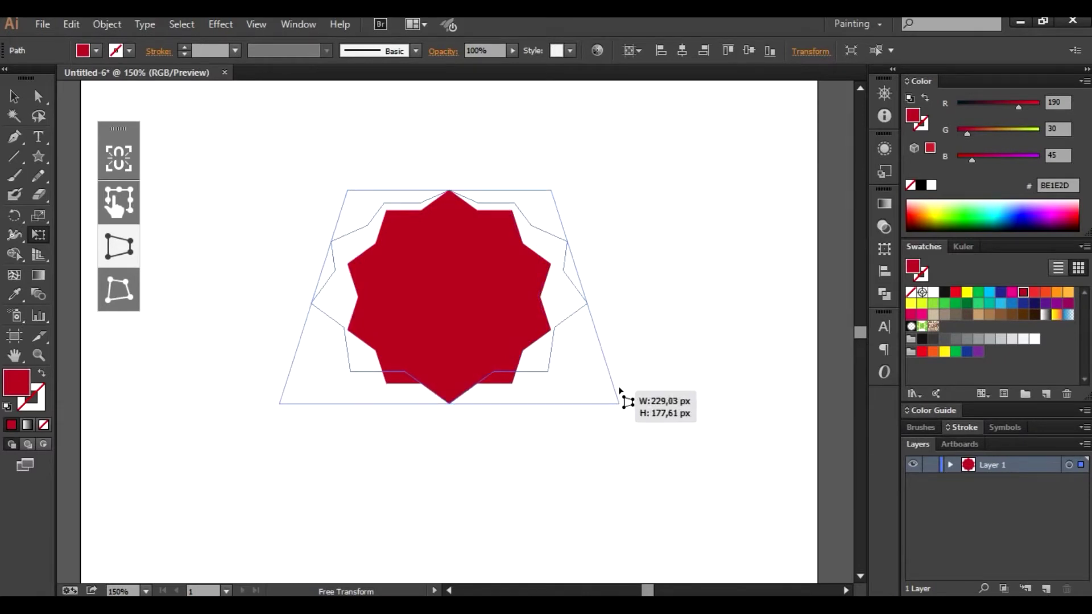
left_click_drag(602, 390, 620, 388)
key("ctrl+equal")
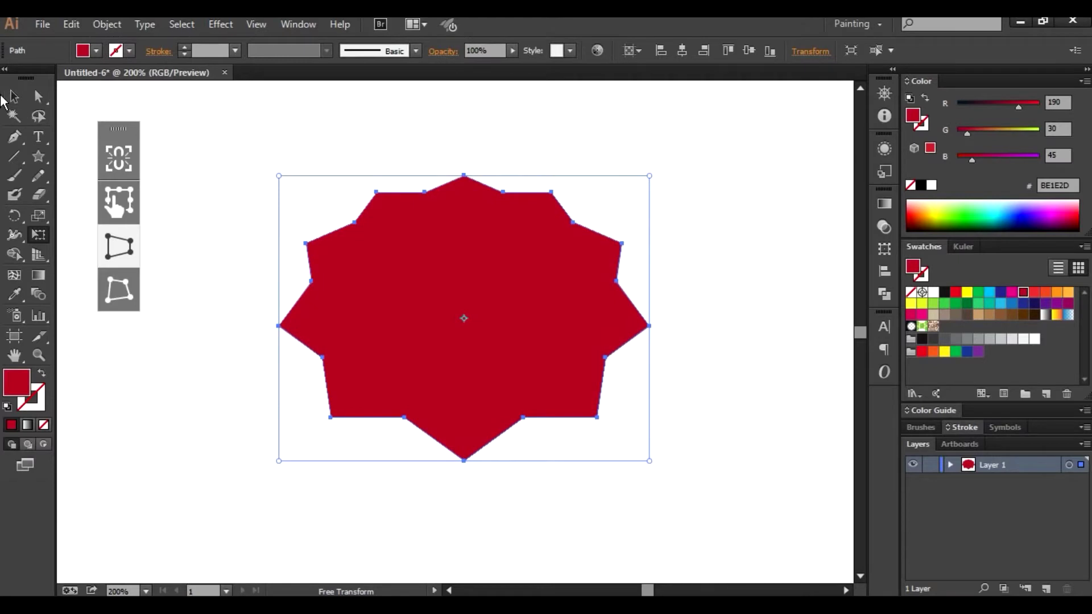
Step: Round all the star's corners with the live corner widgets, making a wavy frosting shape
left_click(38, 97)
left_click_drag(587, 407, 564, 348)
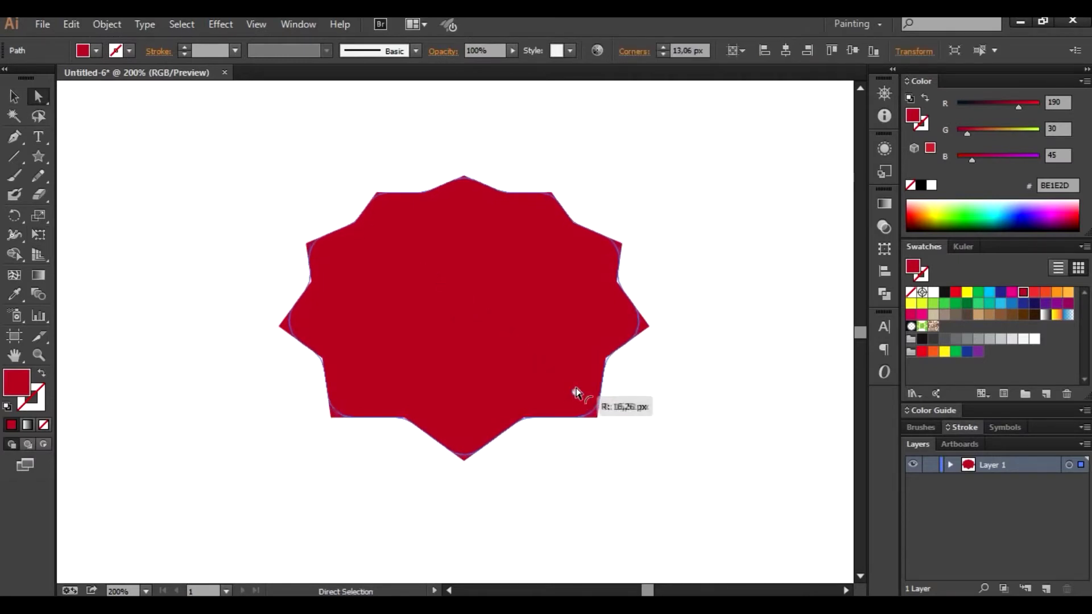
left_click(15, 98)
left_click(113, 161)
left_click_drag(419, 428, 413, 377)
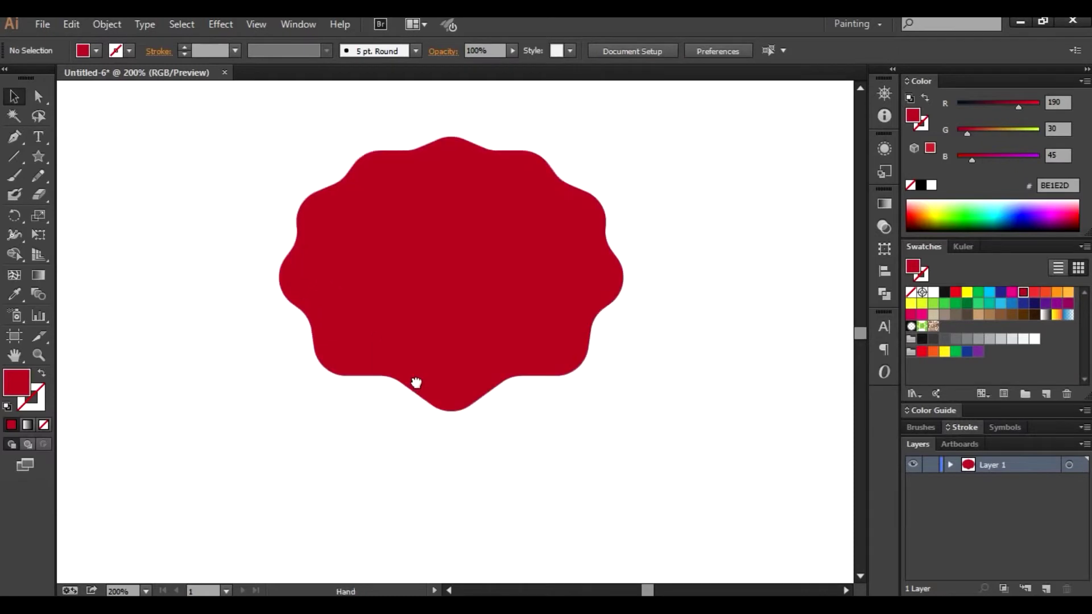
left_click(14, 136)
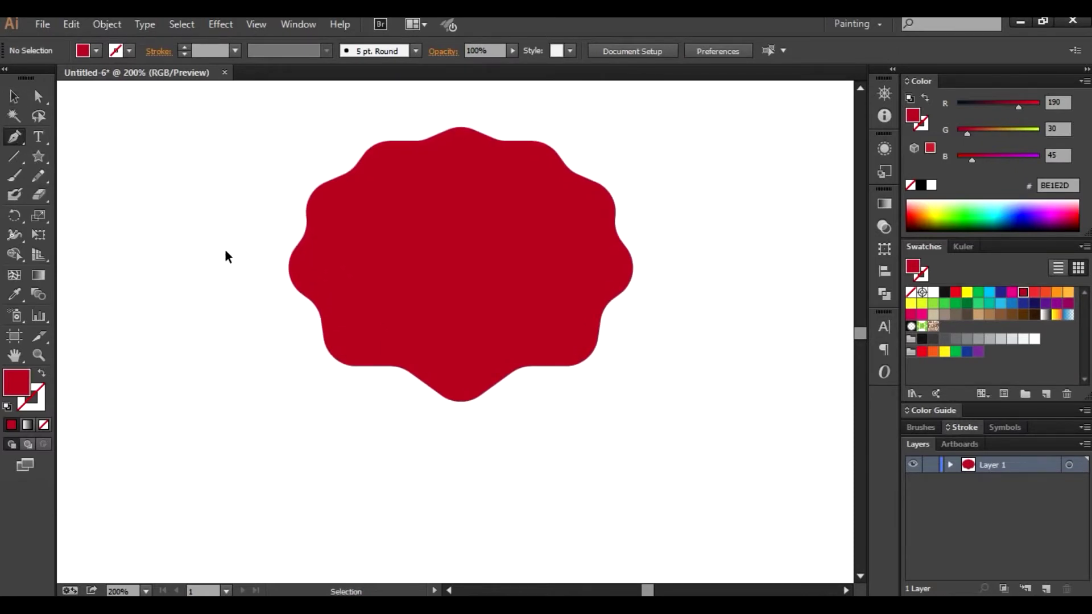
Step: Add a 5 px Offset Path around the wavy red frosting shape
key("ctrl+equal")
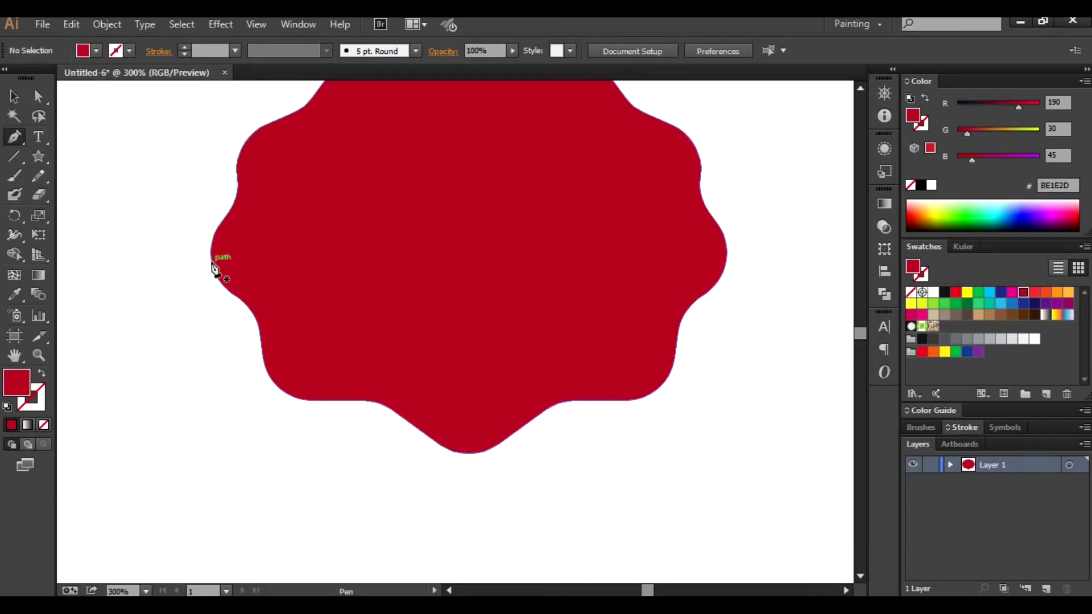
key("v")
key("ctrl+a")
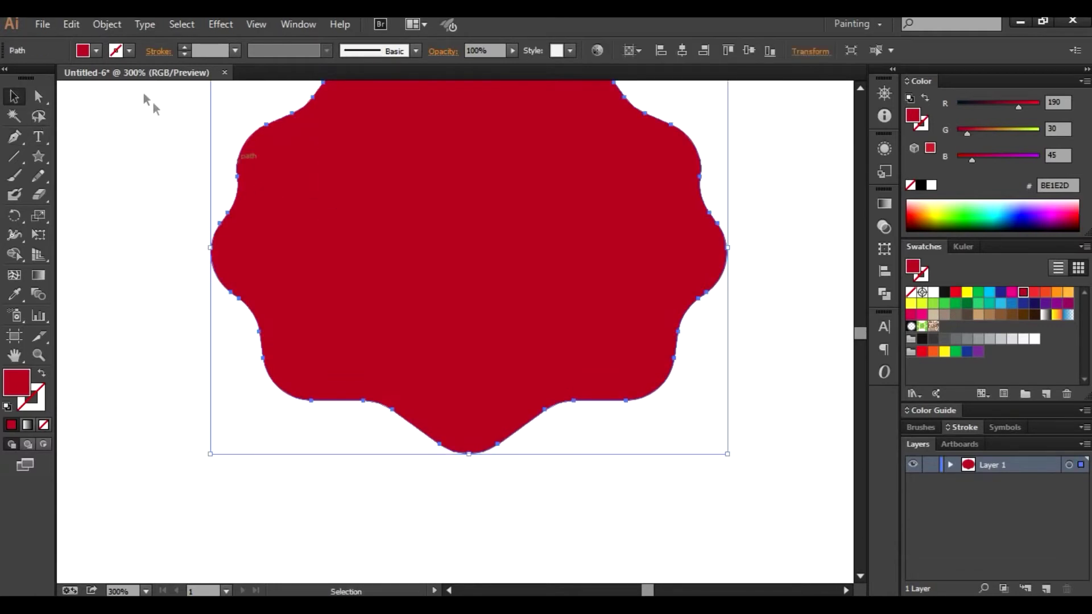
left_click(114, 25)
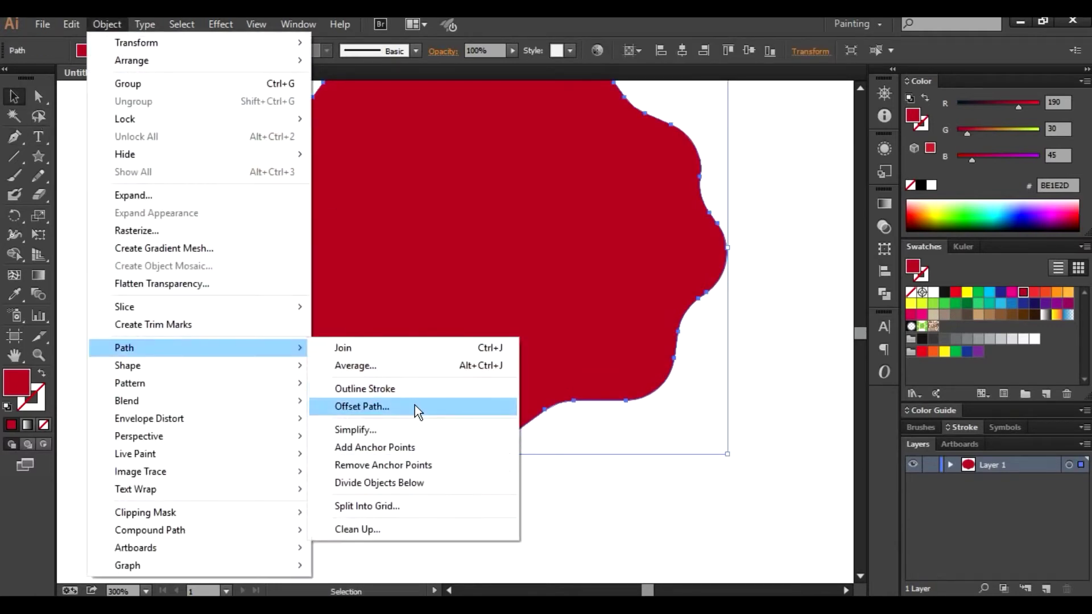
left_click(414, 405)
left_click(631, 354)
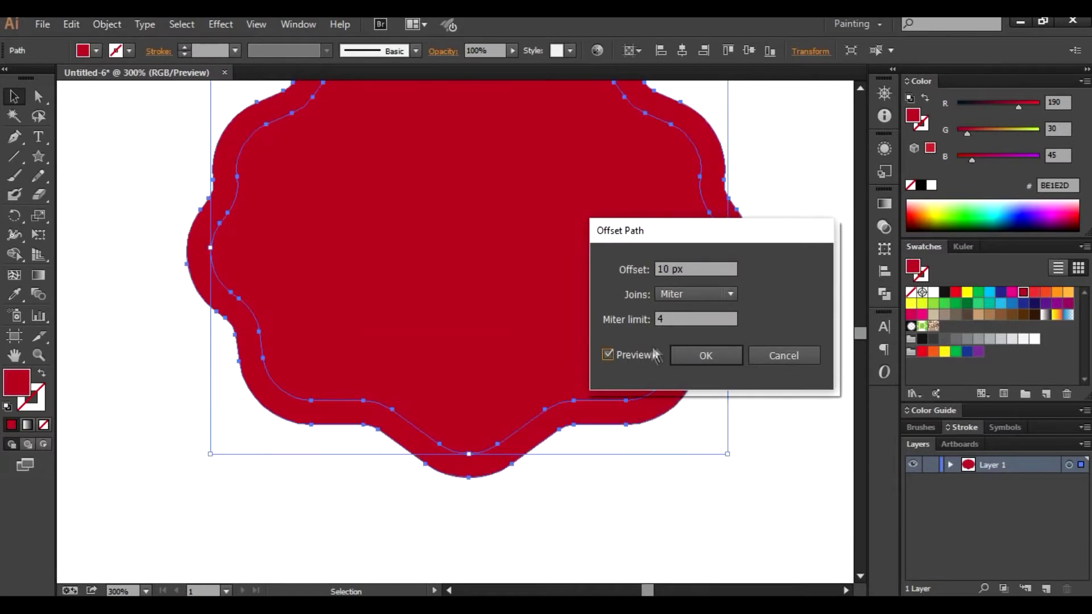
triple_click(694, 265)
type("5")
key("Tab")
key("Tab")
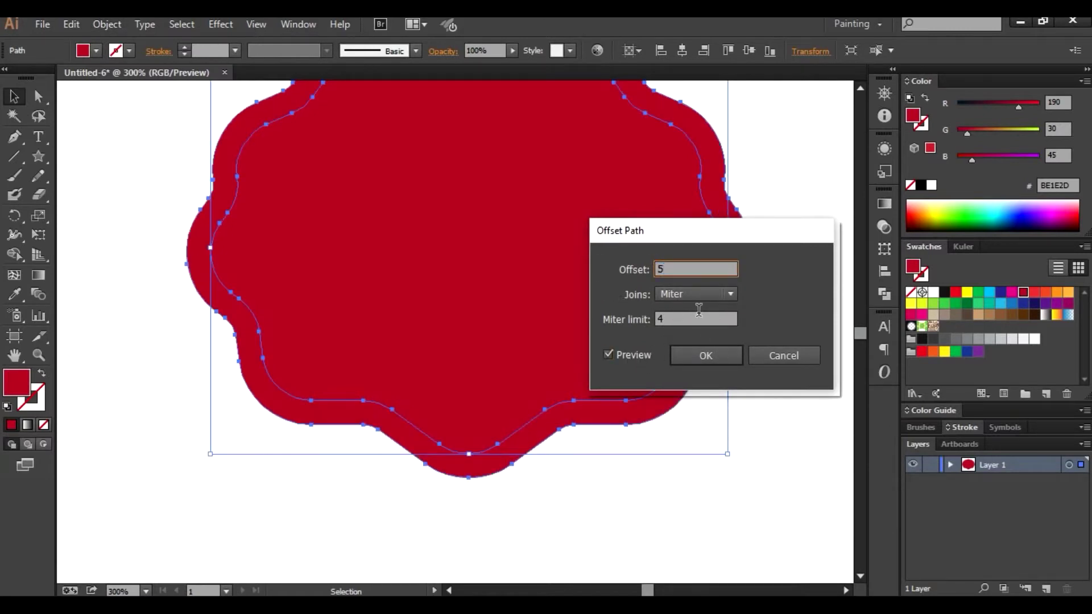
left_click(713, 356)
scroll(689, 459, "down", 1)
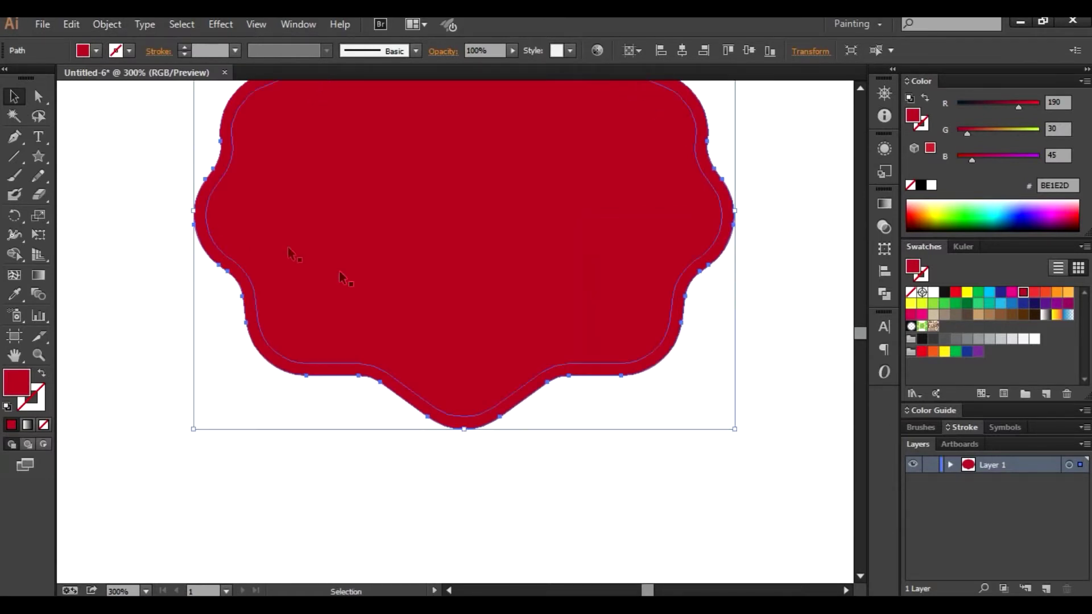
left_click(127, 152)
left_click(14, 136)
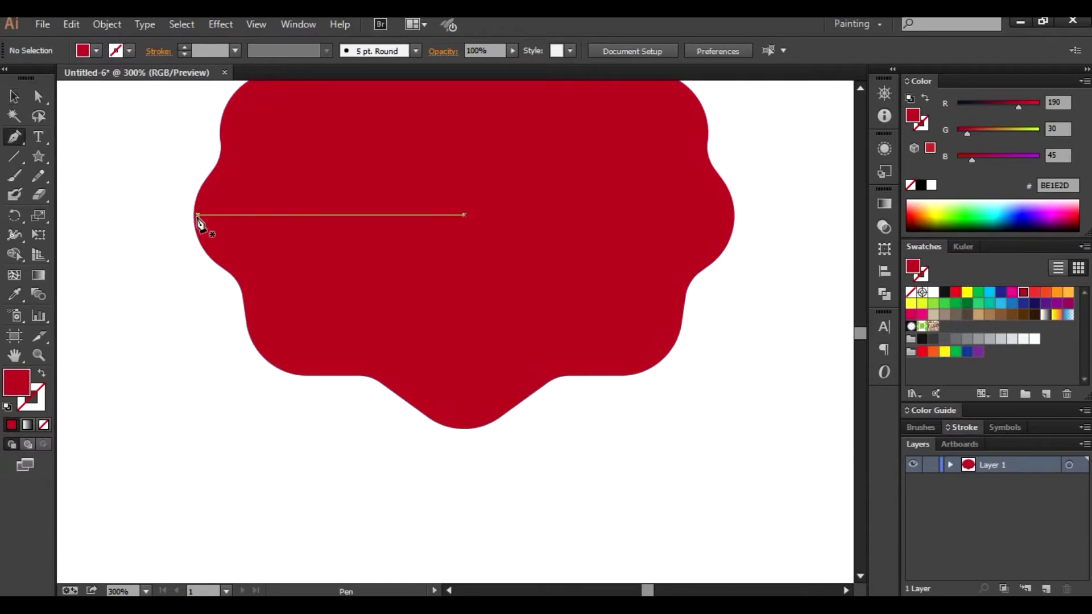
Step: Draw a closed four-corner trapezoid base hanging below the frosting's widest part
left_click(196, 230)
mouse_move(254, 435)
left_mouse_down()
mouse_move(283, 472)
mouse_move(262, 495)
left_mouse_up()
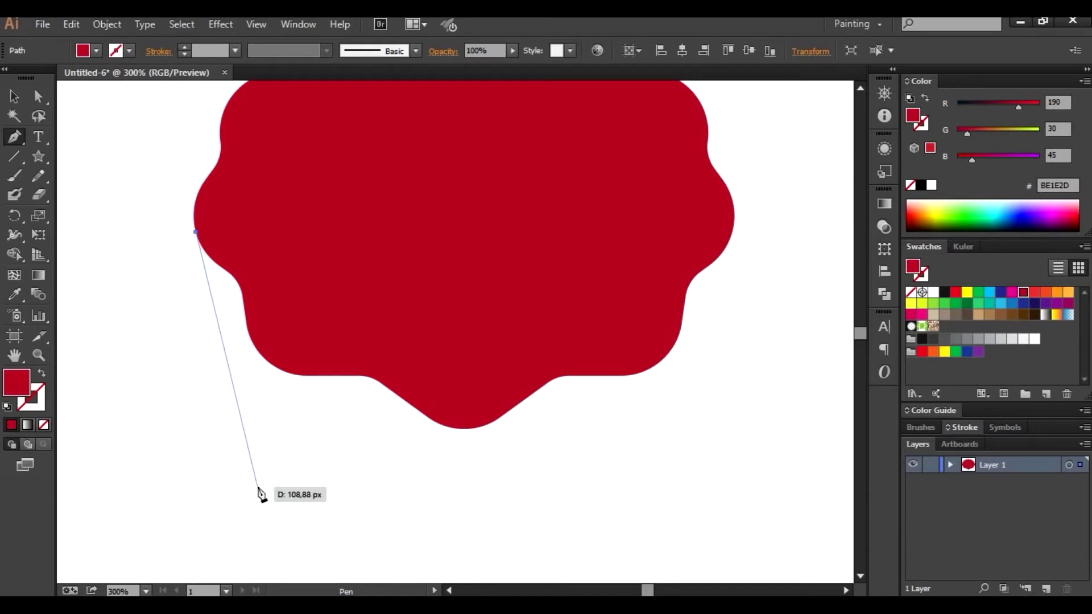
left_click(260, 486)
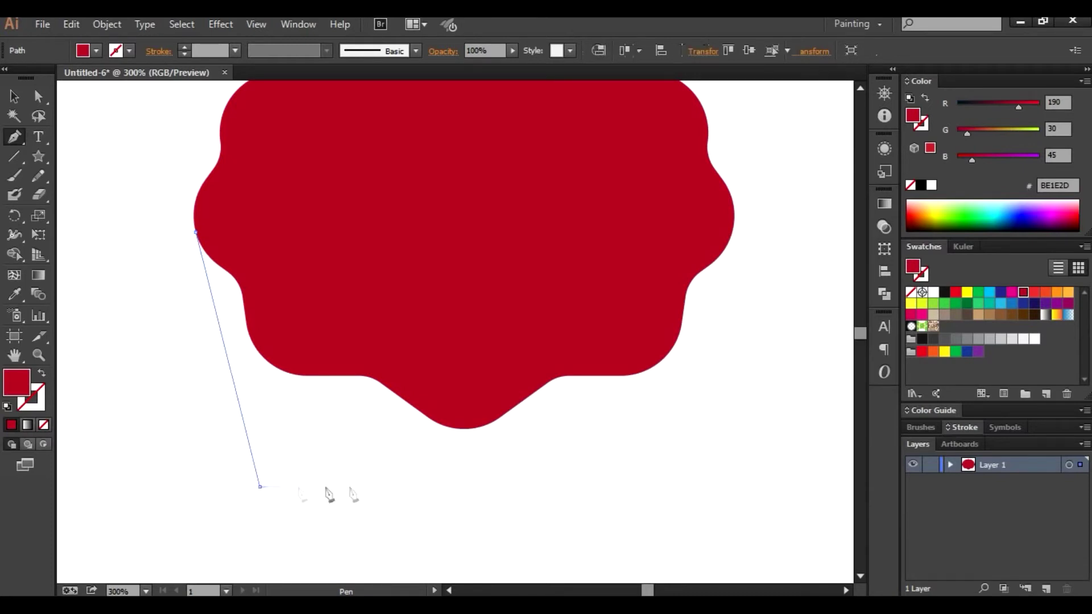
left_click(674, 486)
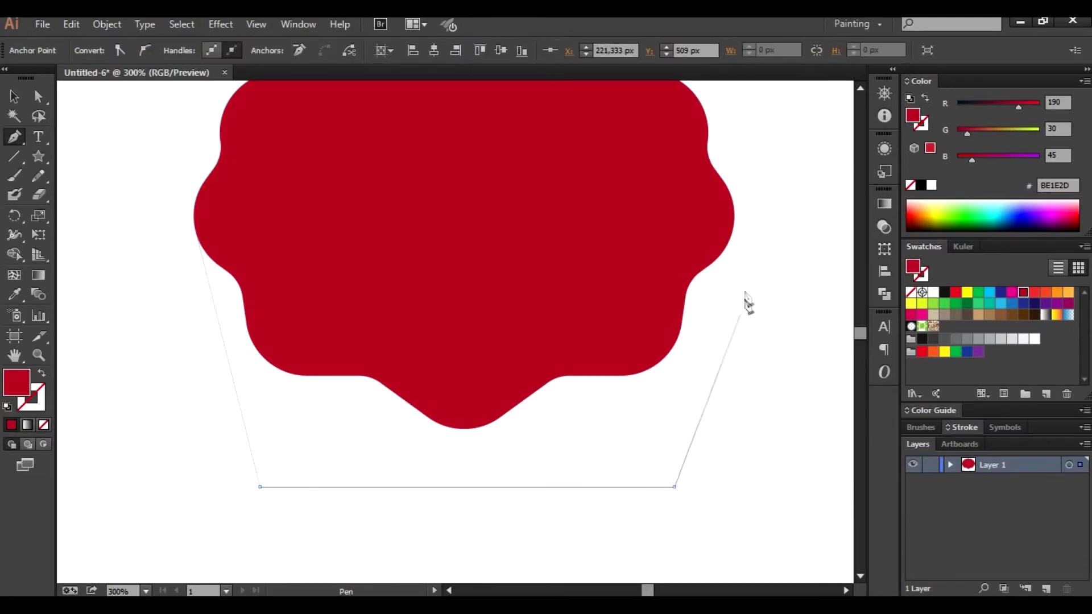
left_click(732, 231)
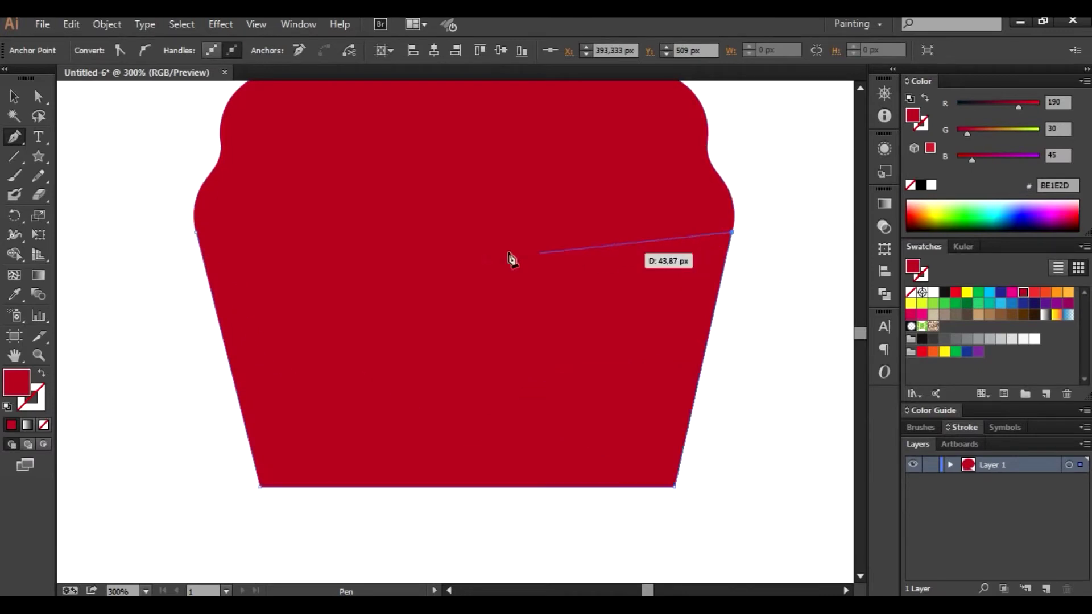
left_click(197, 232)
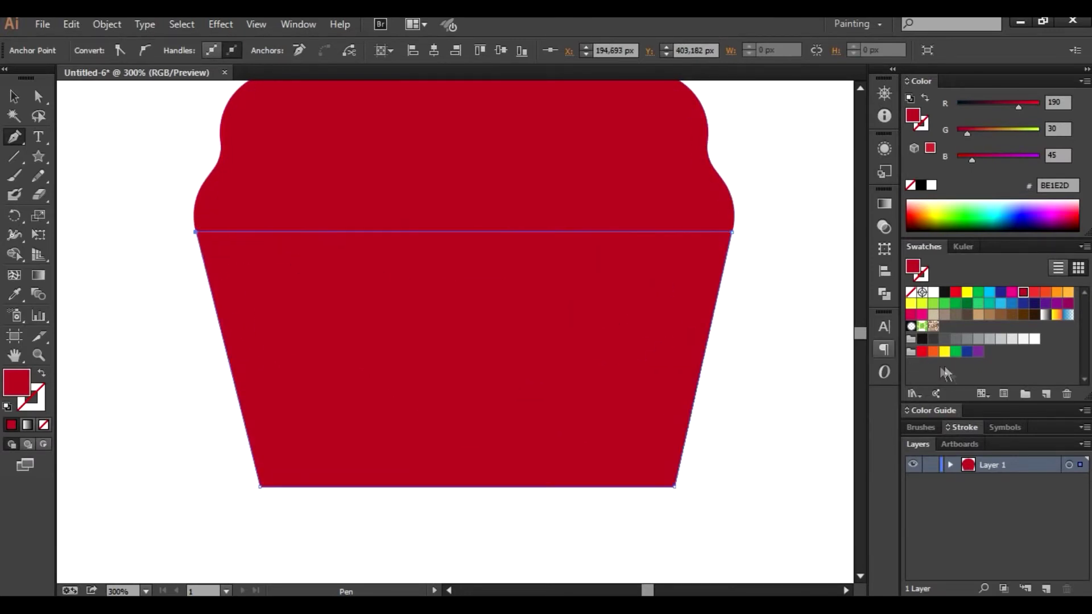
Step: Fill the base with tan C49A6C and bring up its arrange options
left_click(978, 314)
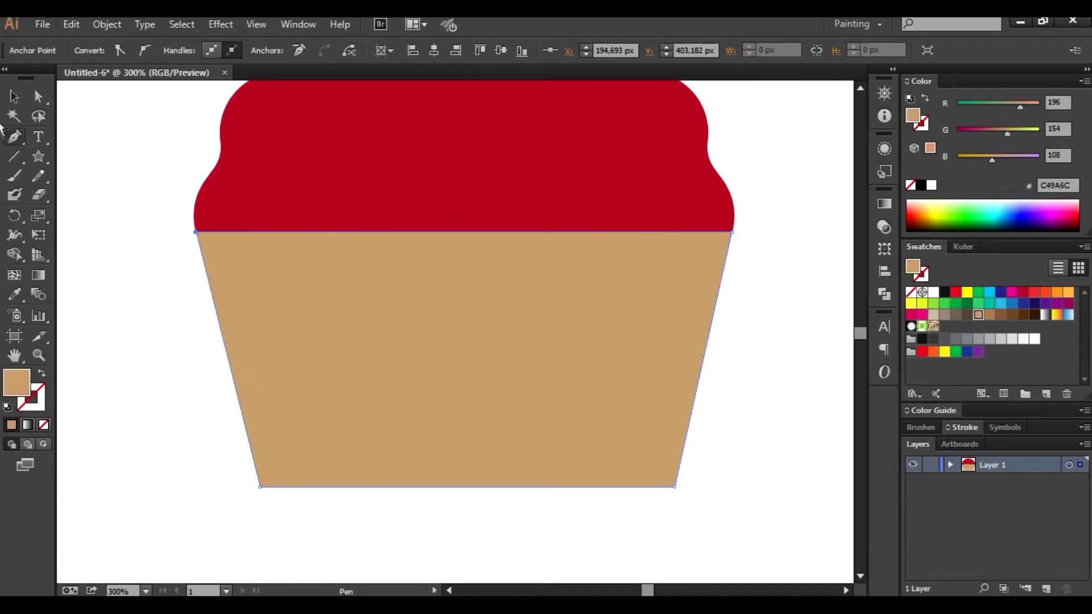
left_click(10, 101)
right_click(334, 300)
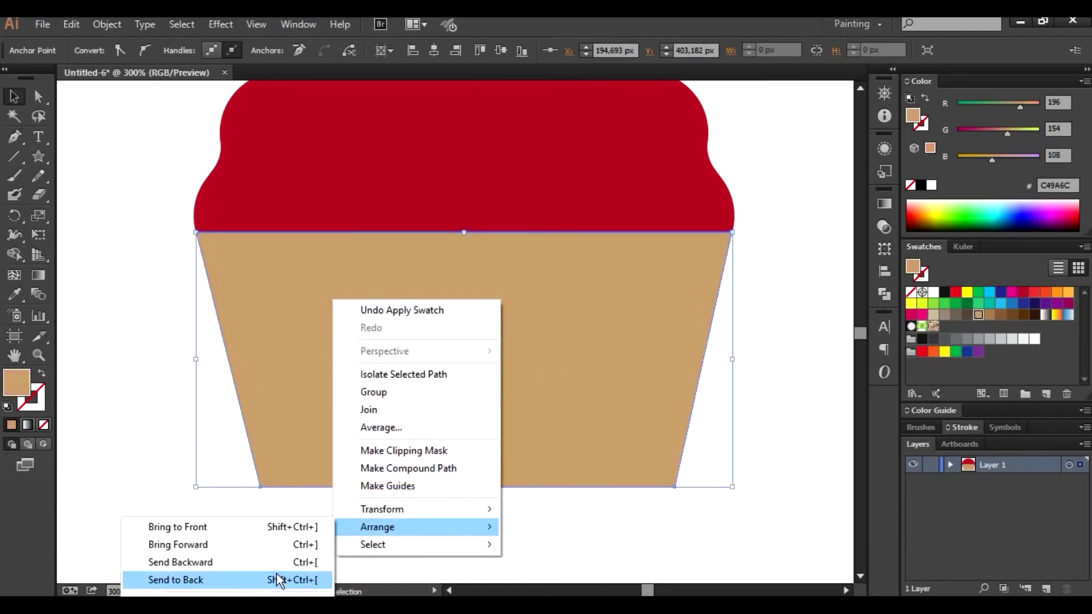
Step: Send the tan base to the back and apply Pathfinder Minus Front to cut a gap below the frosting
left_click(278, 579)
left_click(793, 351)
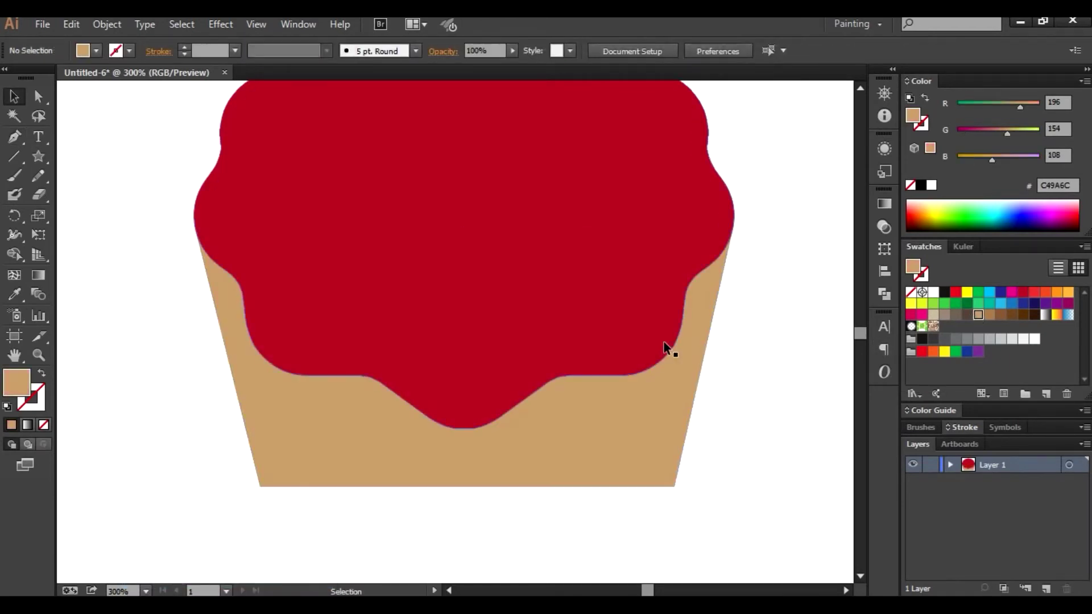
left_click(666, 340)
left_click(661, 437, "shift")
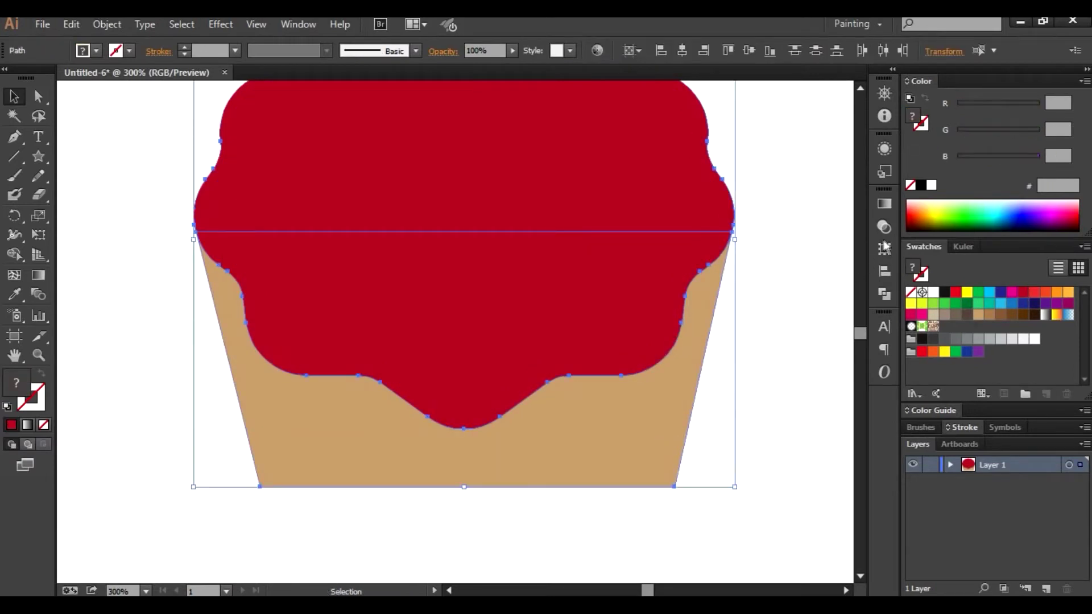
left_click(884, 294)
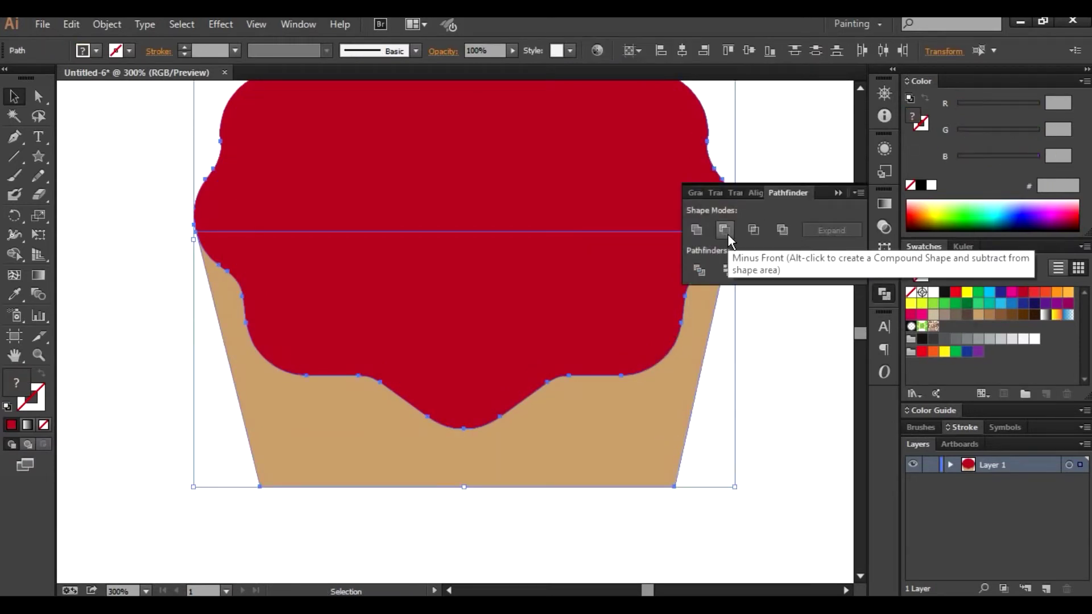
left_click(728, 233)
left_click(838, 193)
Step: Round the tan base's two bottom corners into a bowl shape
left_click(789, 262)
left_click_drag(788, 262, 805, 291)
left_click(38, 97)
left_click(336, 485)
mouse_move(196, 480)
left_mouse_down()
mouse_move(702, 526)
mouse_move(529, 304)
left_mouse_up()
left_click(18, 94)
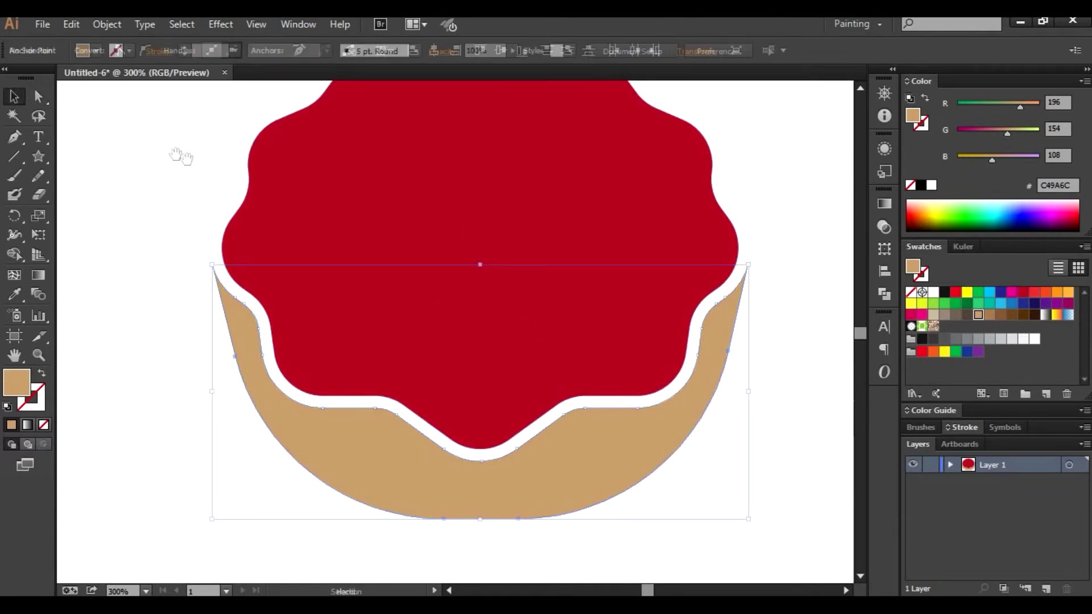
left_click(182, 182)
key("ctrl+minus")
key("ctrl+minus")
key("ctrl+plus")
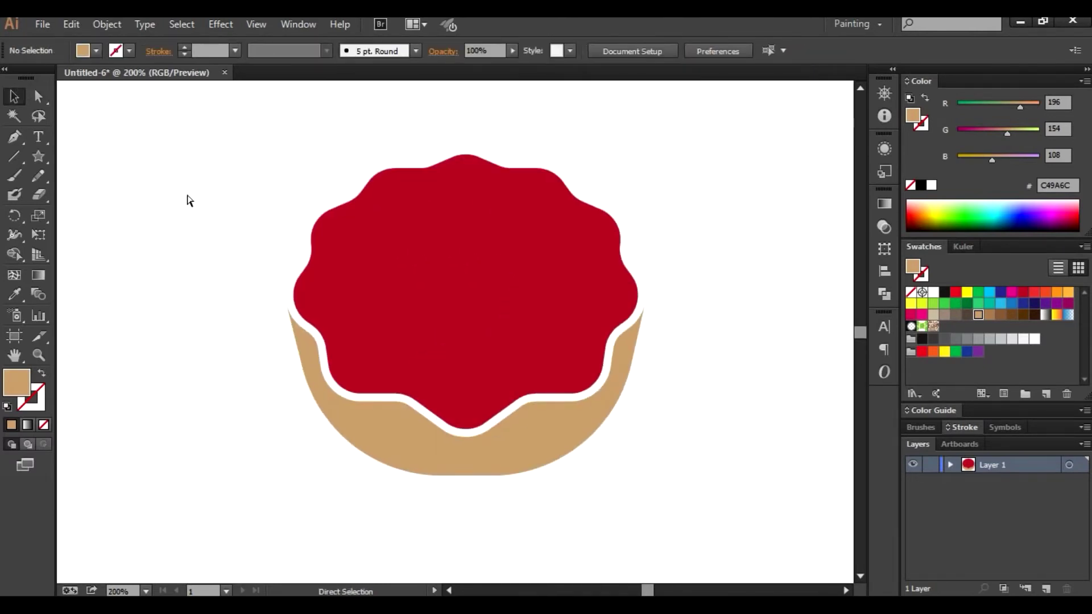
left_click_drag(196, 194, 329, 279)
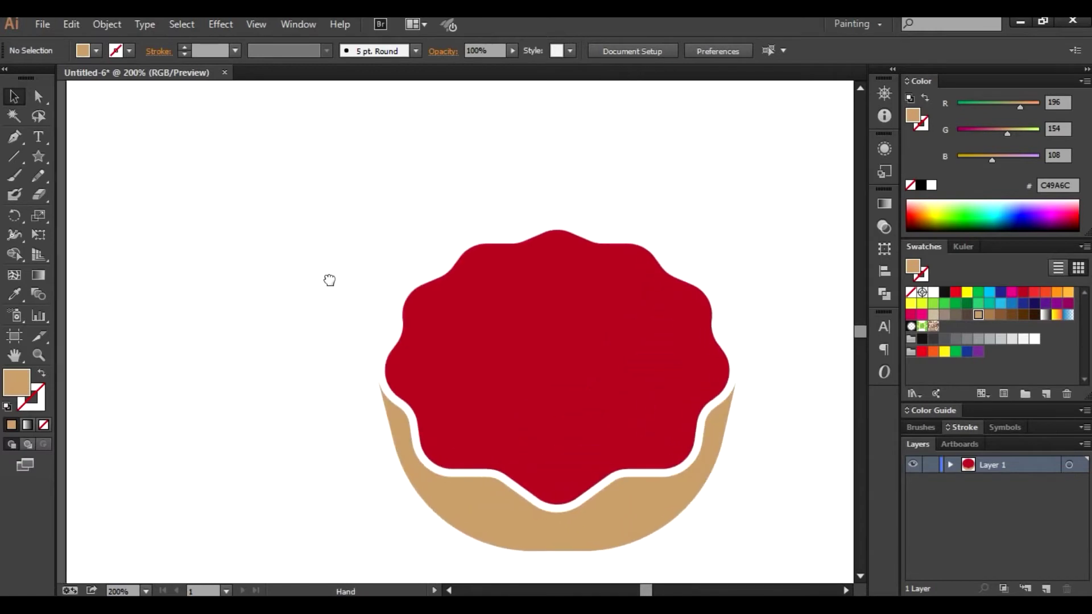
Step: Type a bold letter B left of the cupcake and enlarge it
left_click(40, 139)
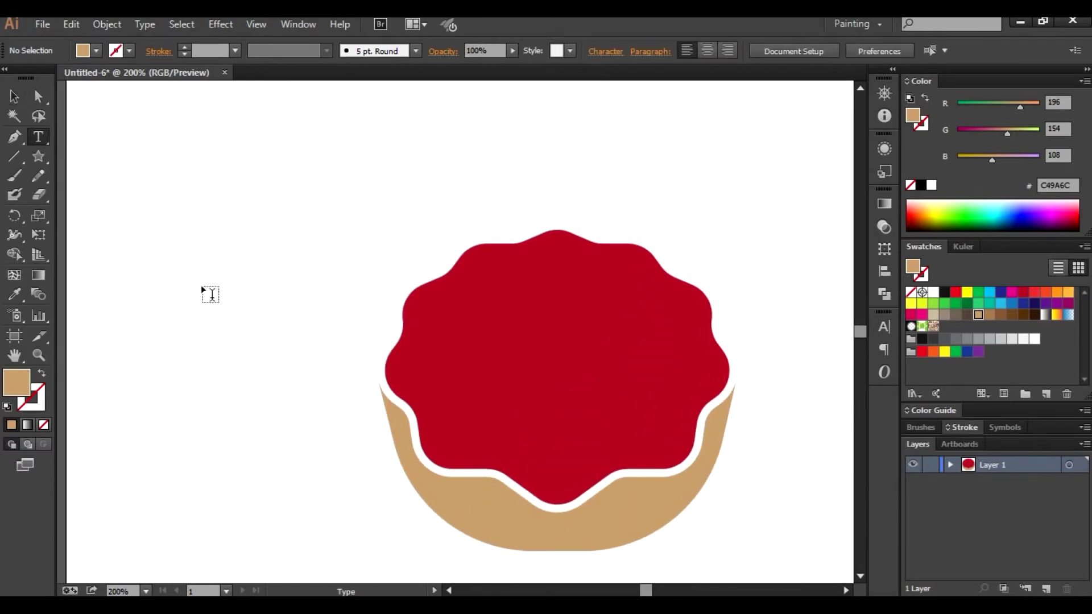
left_click(230, 295)
type("B")
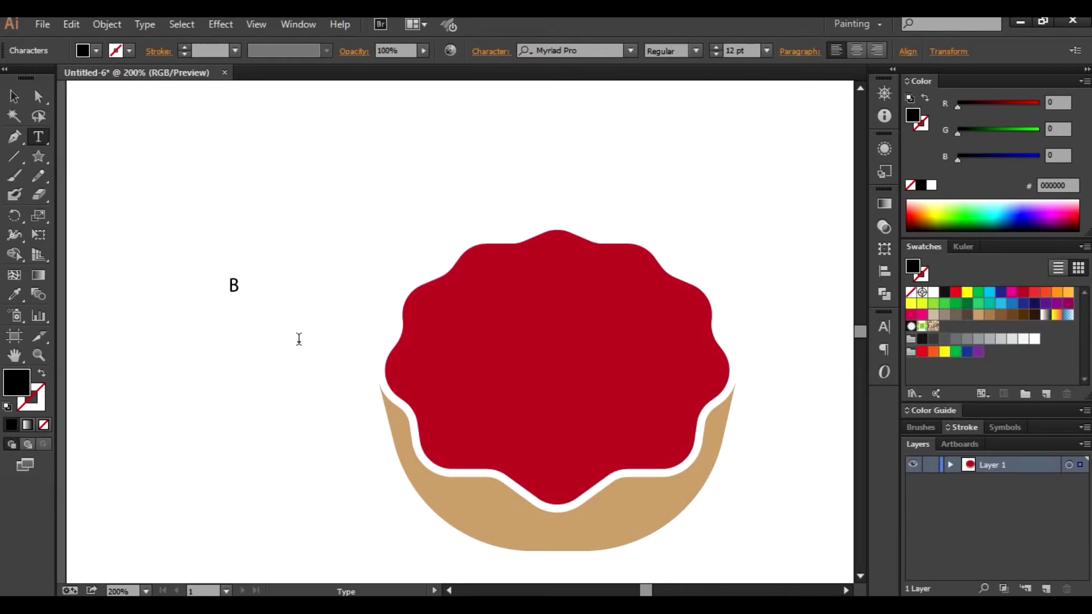
left_click(14, 96)
left_click(697, 50)
left_click(685, 208)
left_click_drag(237, 293, 291, 351)
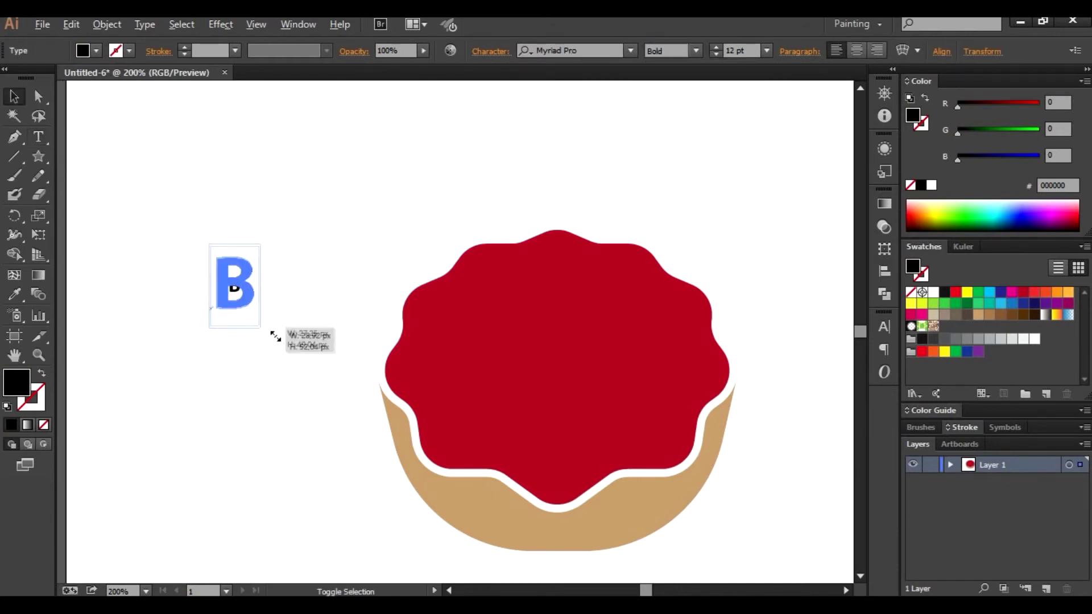
Step: Expand the B text into outlines
left_click(107, 24)
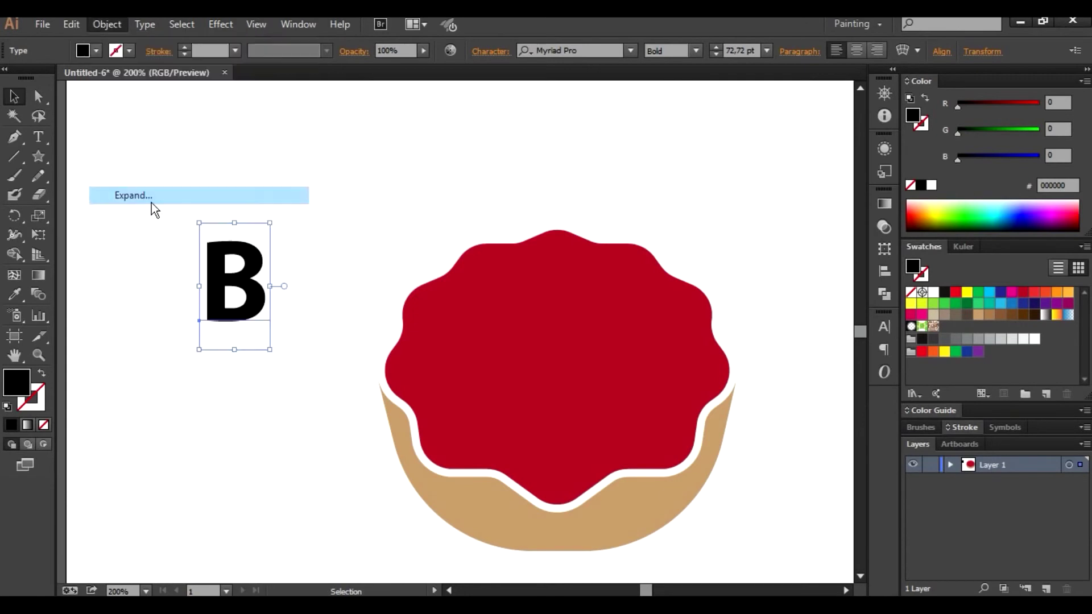
left_click(137, 195)
left_click(581, 401)
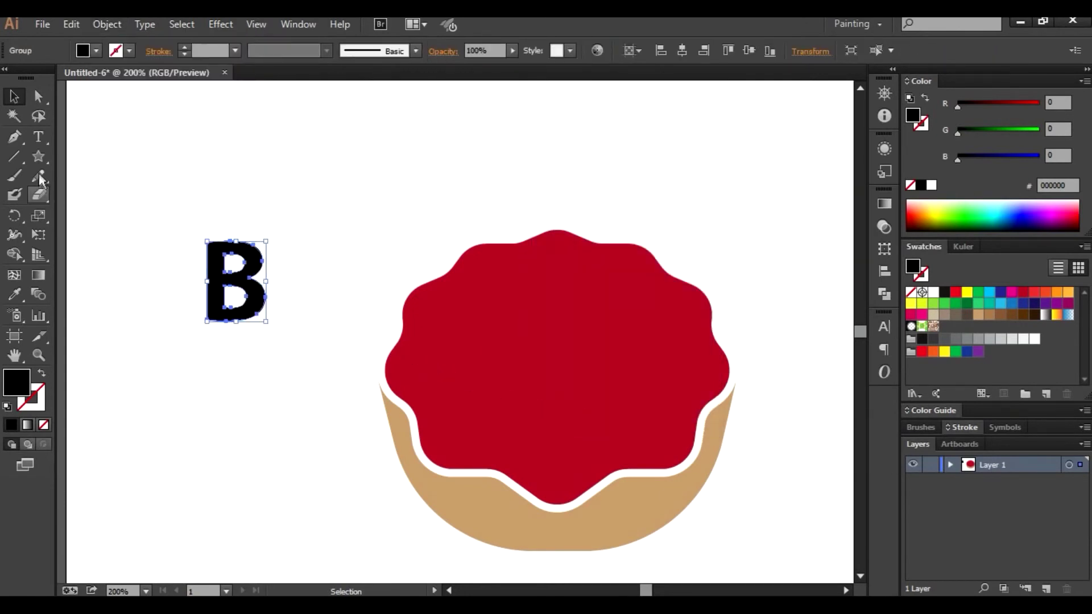
Step: Free-distort the B, skewing its top so the letter slants
left_click(40, 235)
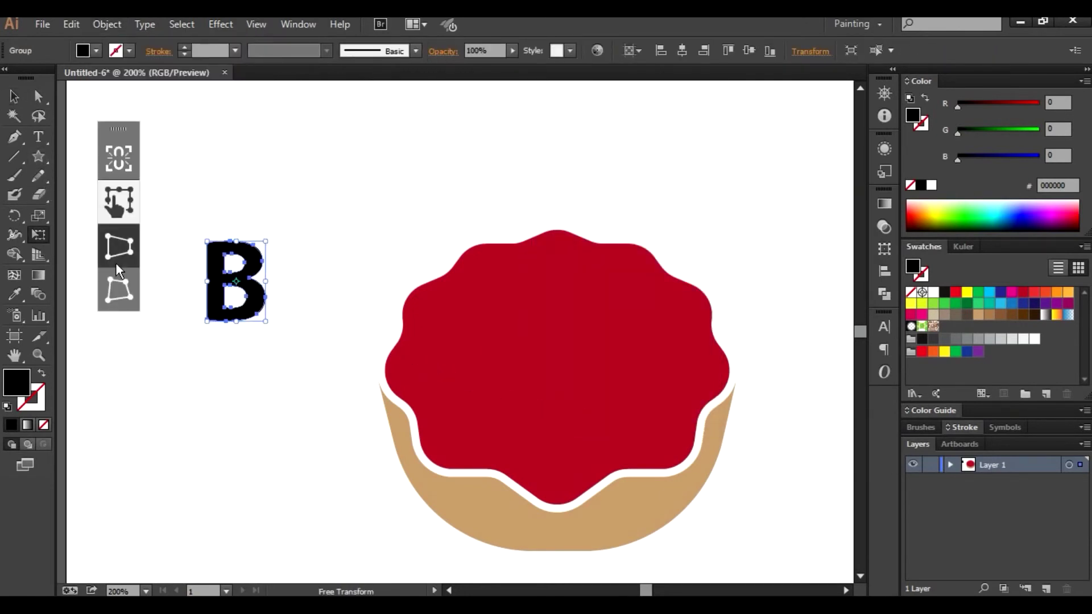
left_click_drag(267, 321, 267, 322)
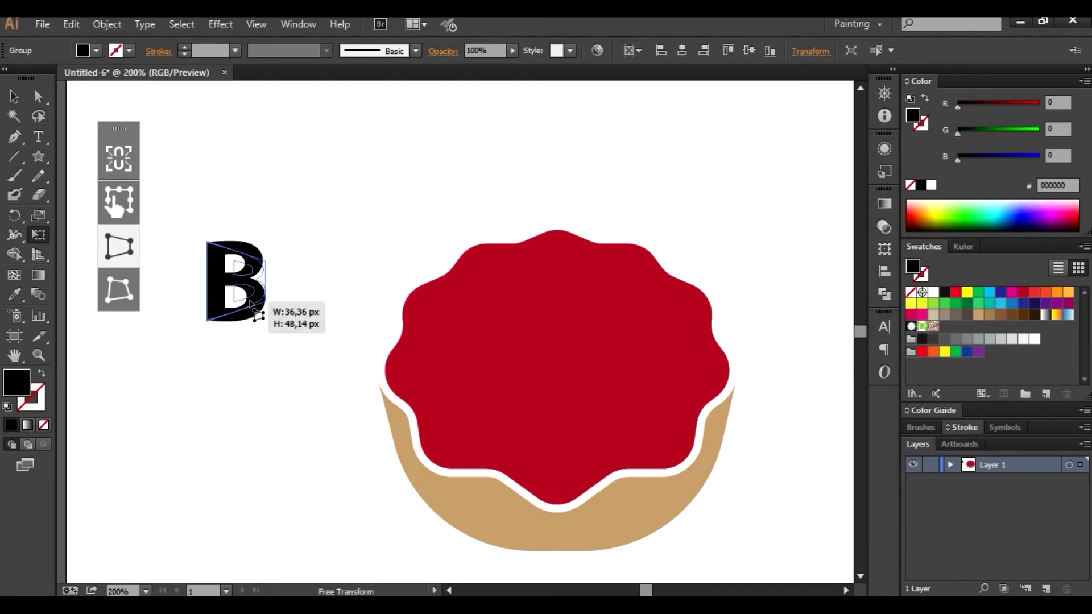
left_click_drag(211, 244, 221, 239)
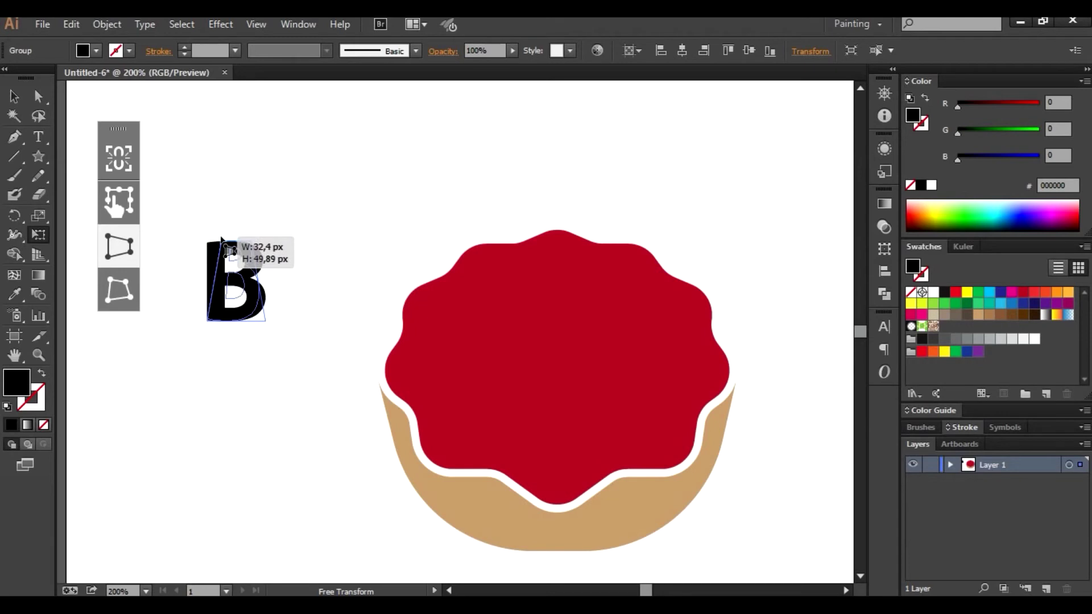
key("v")
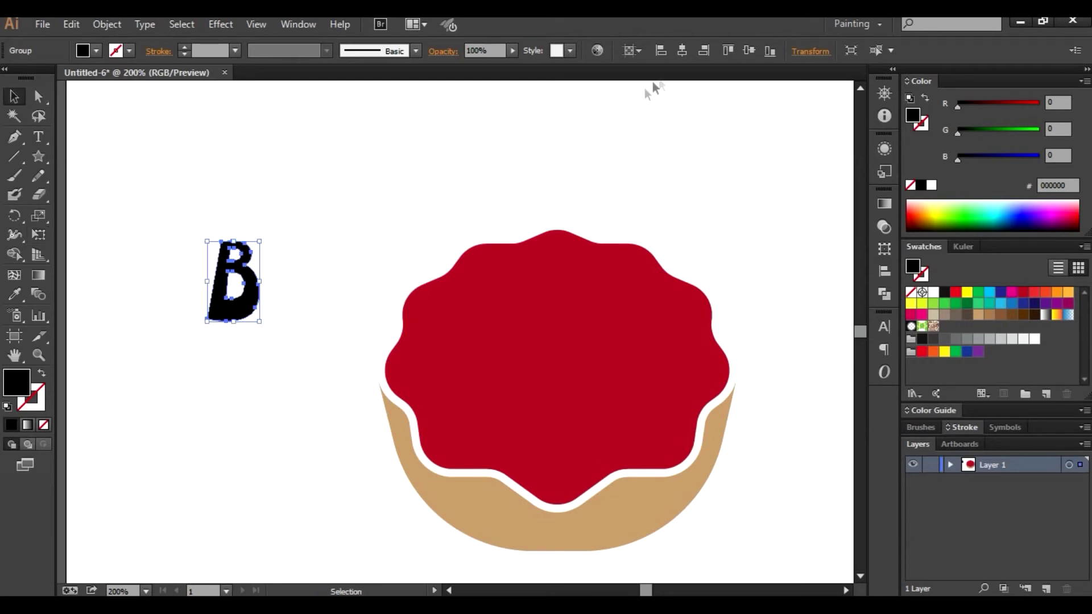
Step: Move and enlarge the B onto the centre of the red frosting and fill it white
left_click(749, 52)
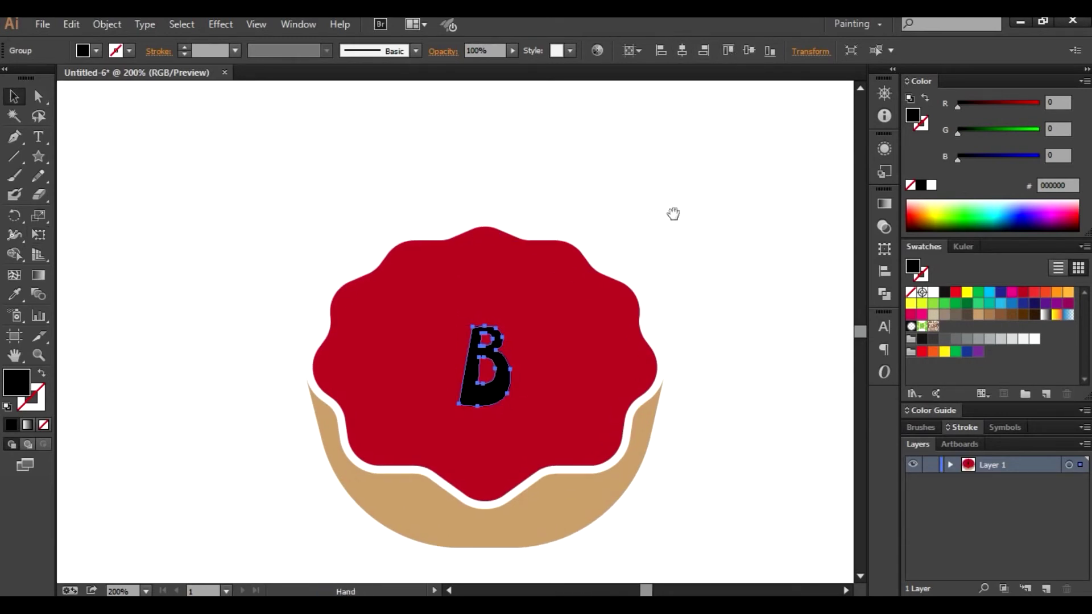
left_click_drag(514, 412, 592, 427)
left_click_drag(520, 393, 520, 375)
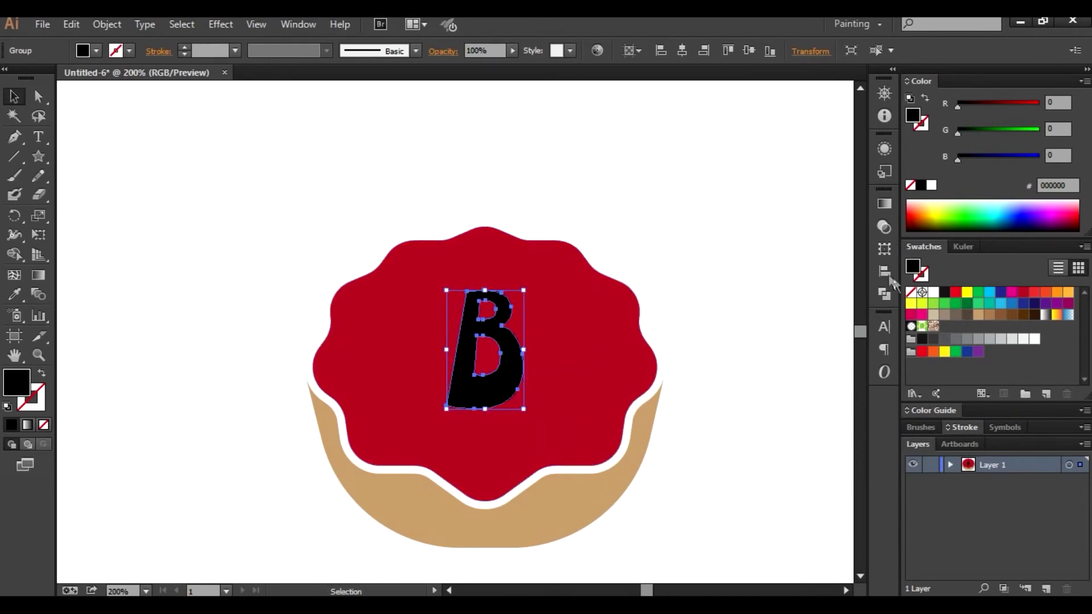
left_click(929, 293)
Step: Fit the artboard in view, zoom back in and resize the B letter
left_click(811, 339)
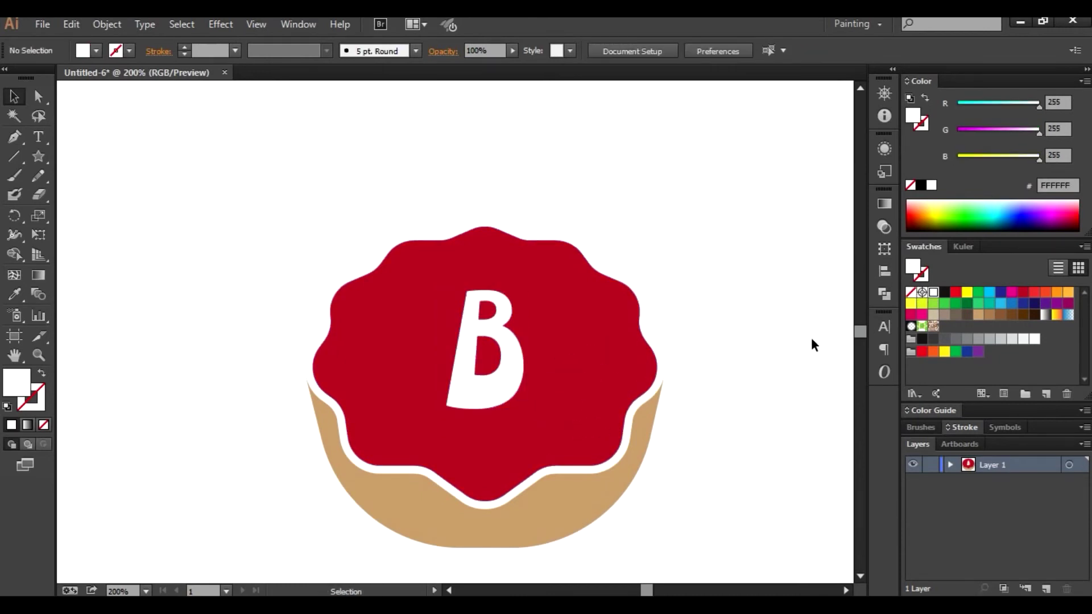
key("ctrl+0")
key("ctrl+plus")
key("ctrl+plus")
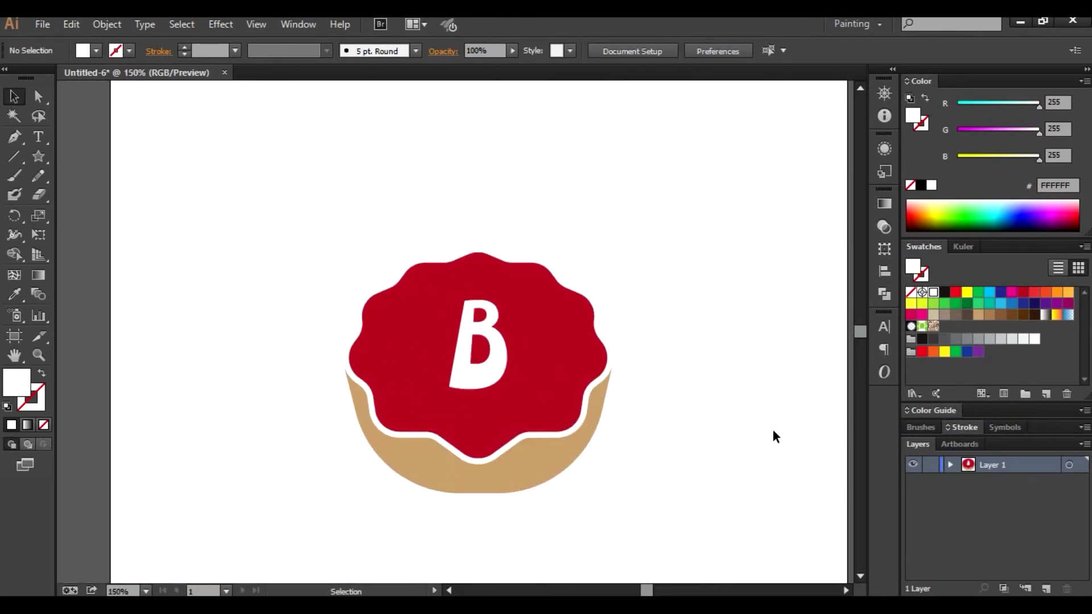
left_click_drag(689, 504, 486, 320)
key("ctrl+shift+a")
left_click(508, 375)
left_click_drag(516, 403, 532, 421)
left_click(711, 446)
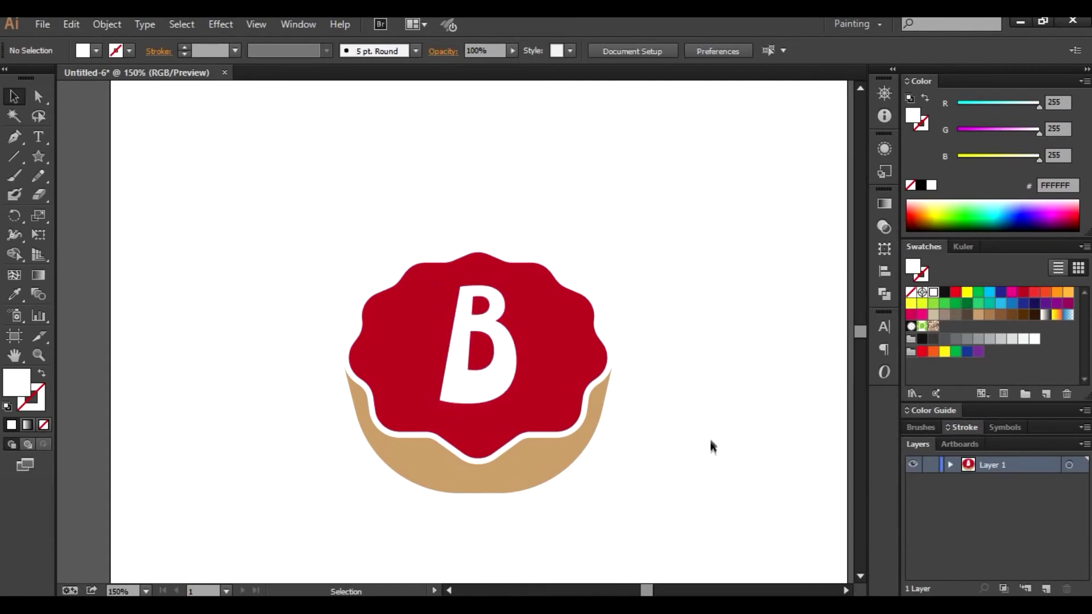
Step: Shrink the whole cupcake around its centre, then select it all and remove it from the layer
left_click_drag(674, 506, 429, 319)
left_click_drag(615, 493, 560, 449)
left_click(658, 427)
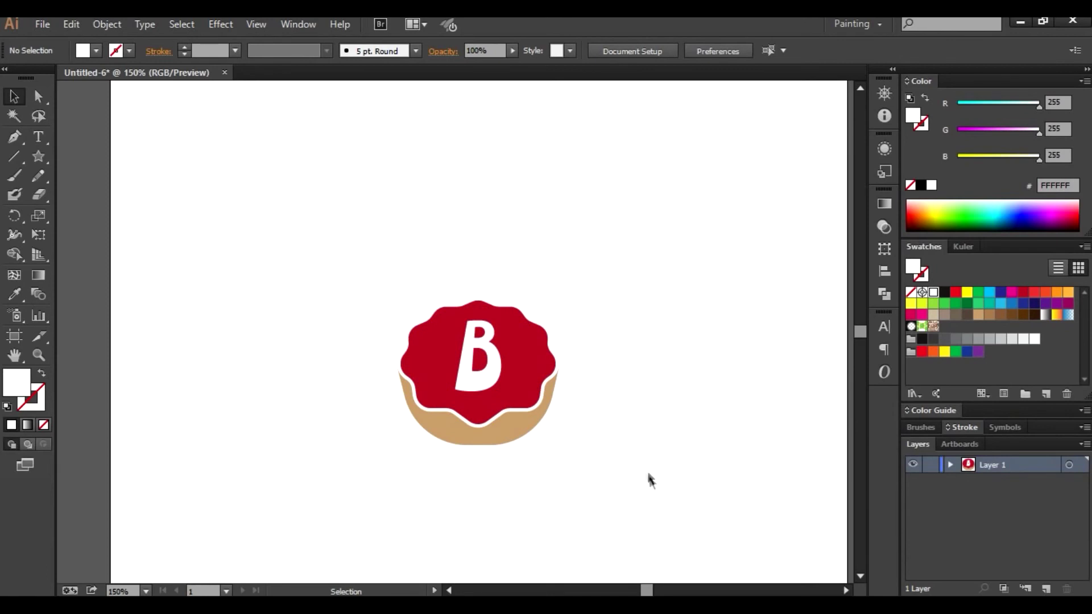
left_click_drag(640, 455, 341, 279)
key("a")
key("Delete")
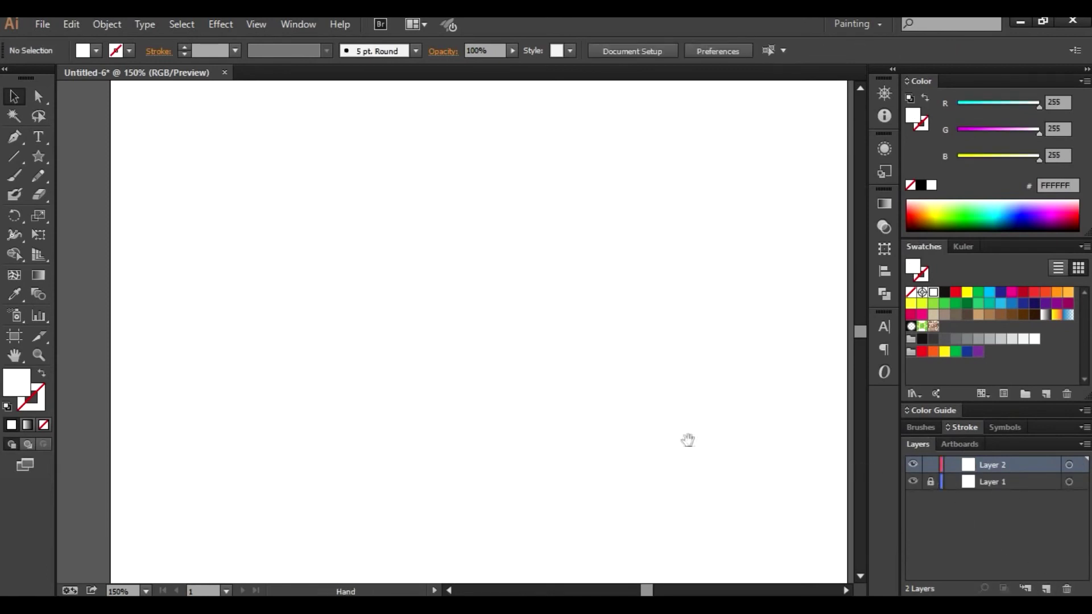
Step: Put the cupcake back on the new layer, nudge it up, and make Layer 1 active
left_click_drag(702, 439, 660, 450)
key("ctrl+z")
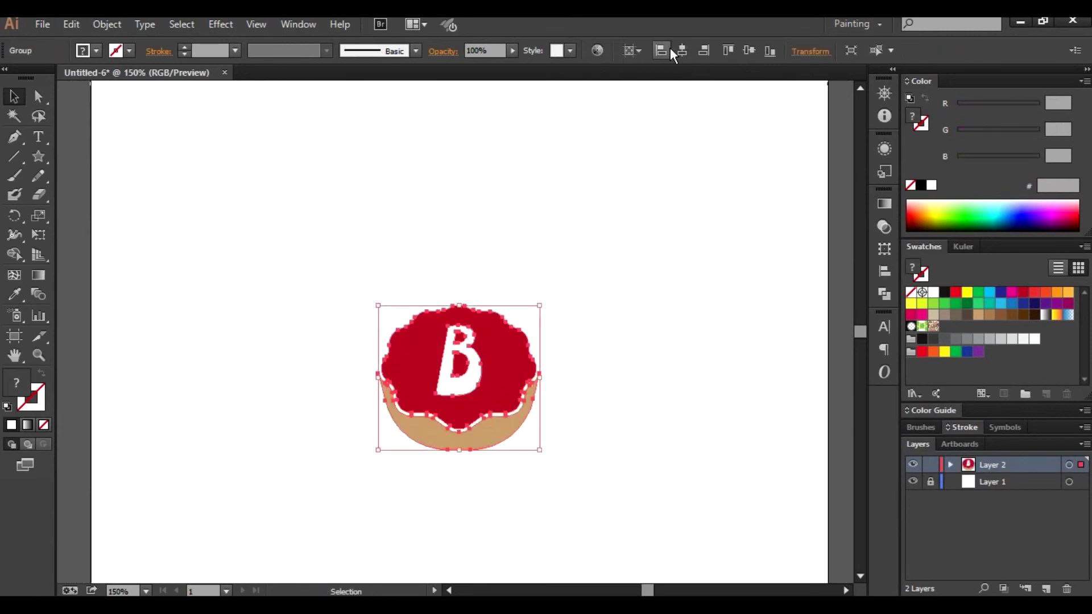
key("ctrl+z")
key("ctrl+shift+a")
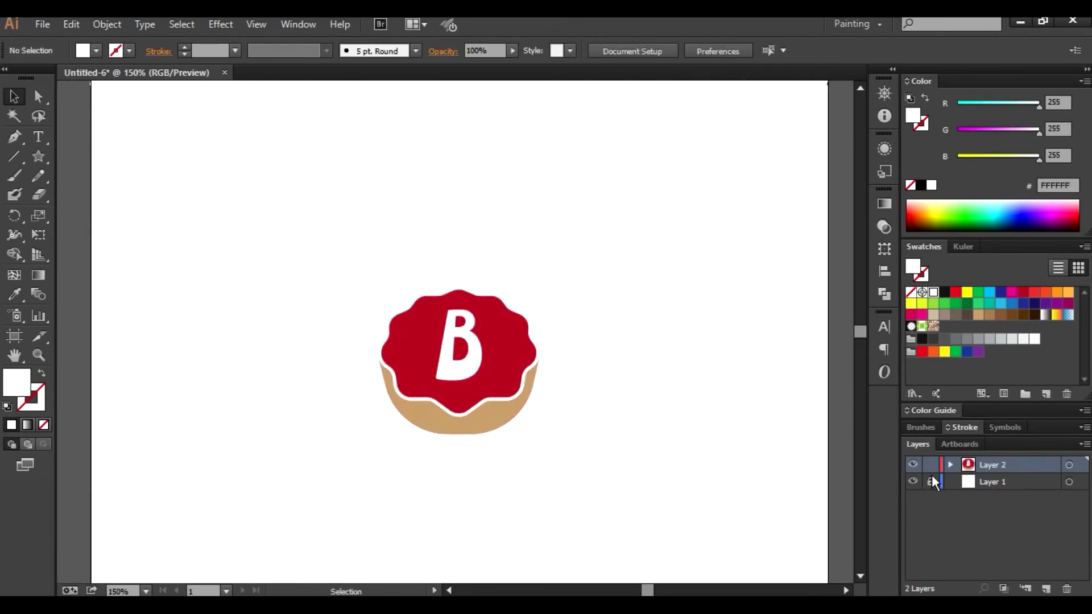
key("ctrl+minus")
left_click_drag(718, 449, 727, 398)
left_click(926, 484)
key("ctrl+minus")
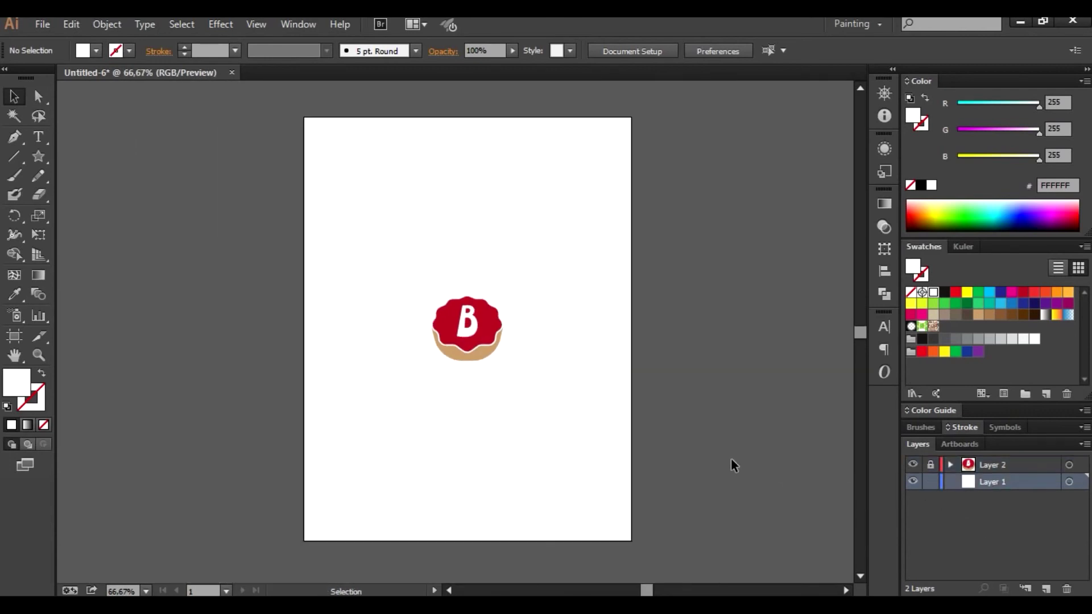
Step: Draw an artboard-sized background rectangle filled with cream F9EDC8 behind the cupcake
left_click_drag(40, 161, 80, 153)
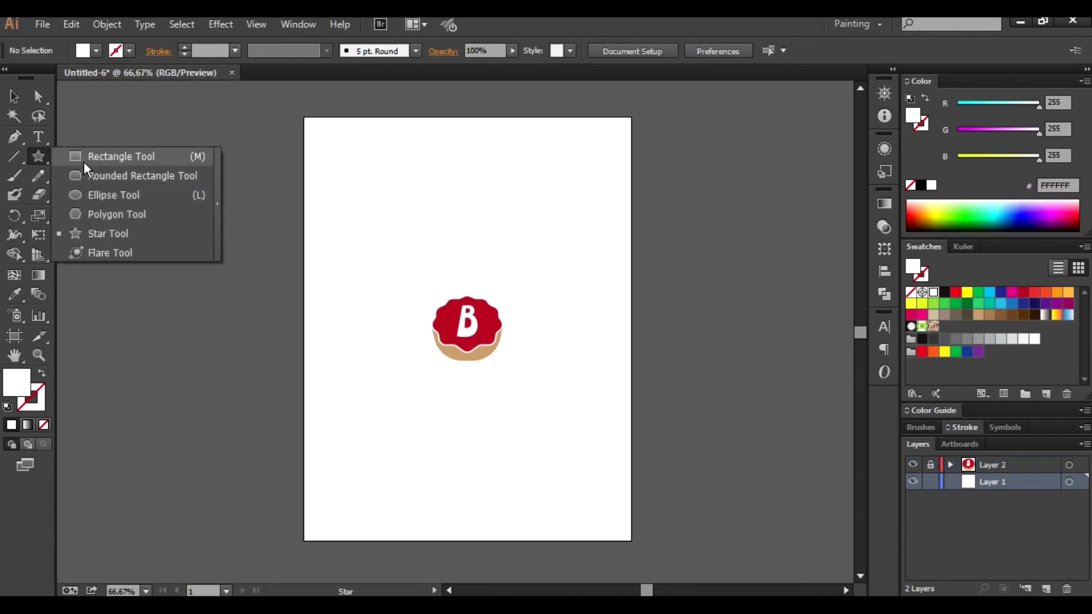
left_click_drag(304, 117, 631, 540)
left_click(885, 249)
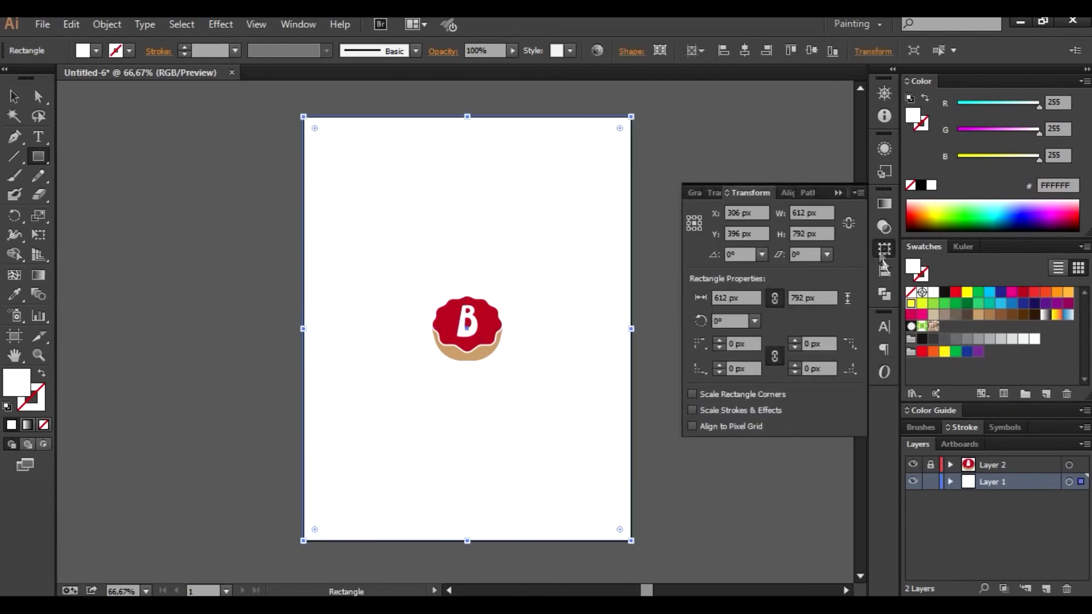
left_click(966, 291)
left_click_drag(1009, 161, 1023, 160)
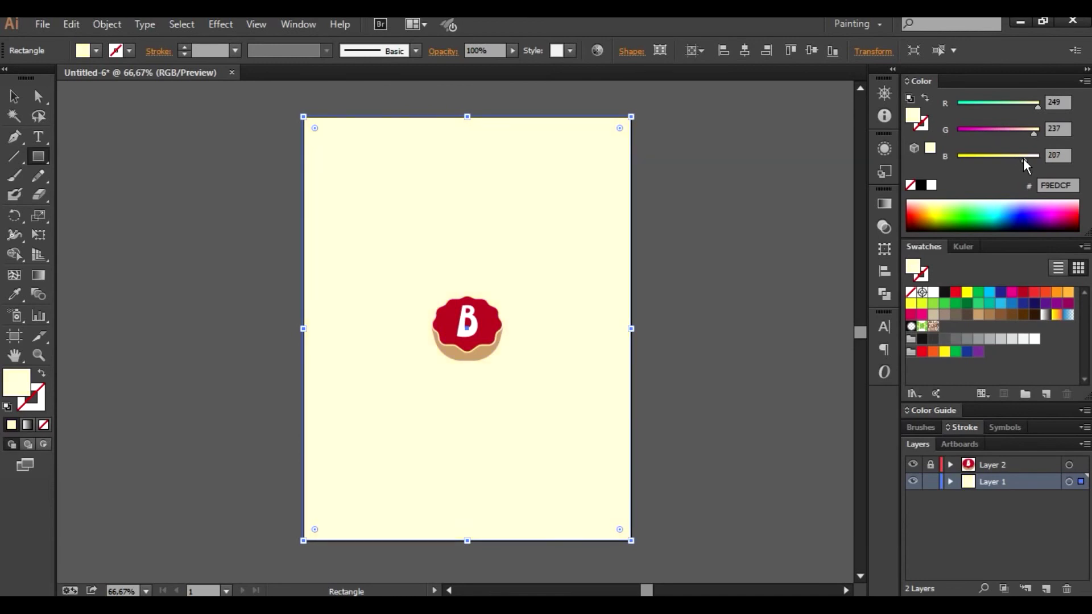
key("v")
left_click(153, 193)
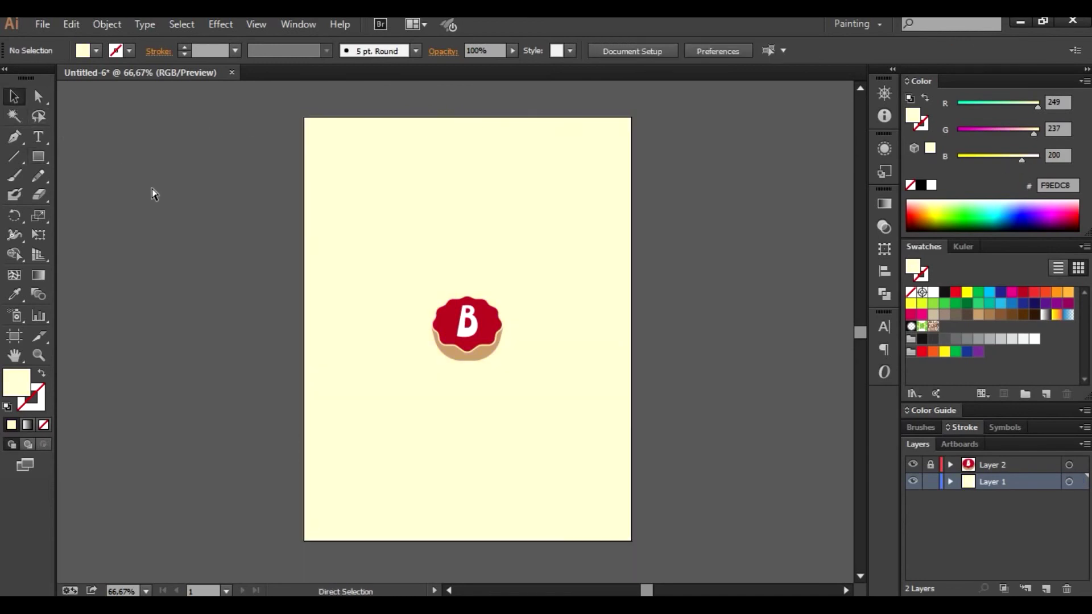
key("ctrl+plus")
key("ctrl+plus")
left_click_drag(339, 279, 319, 287)
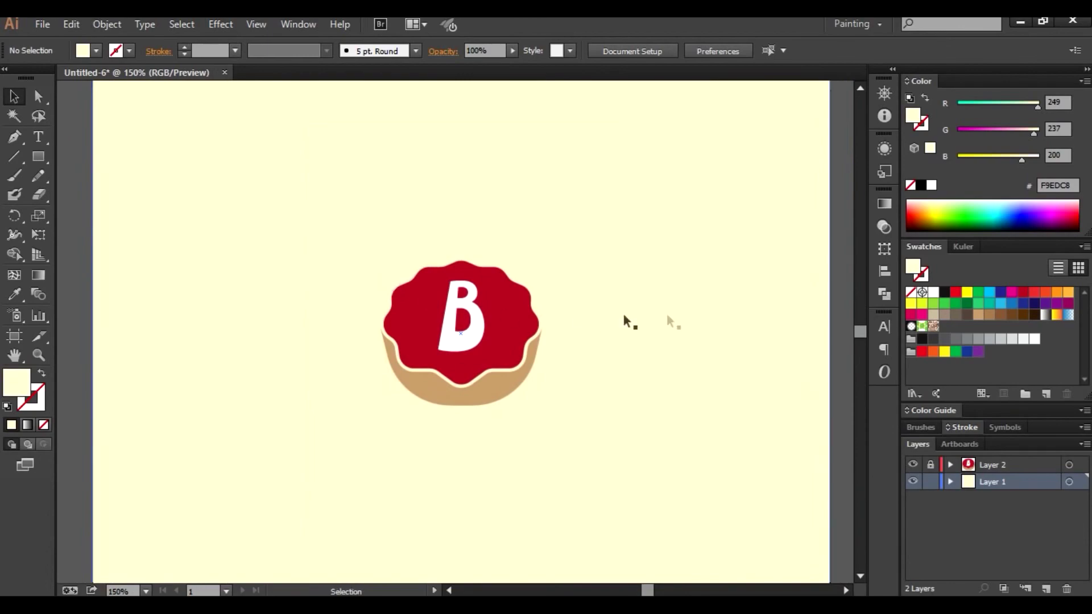